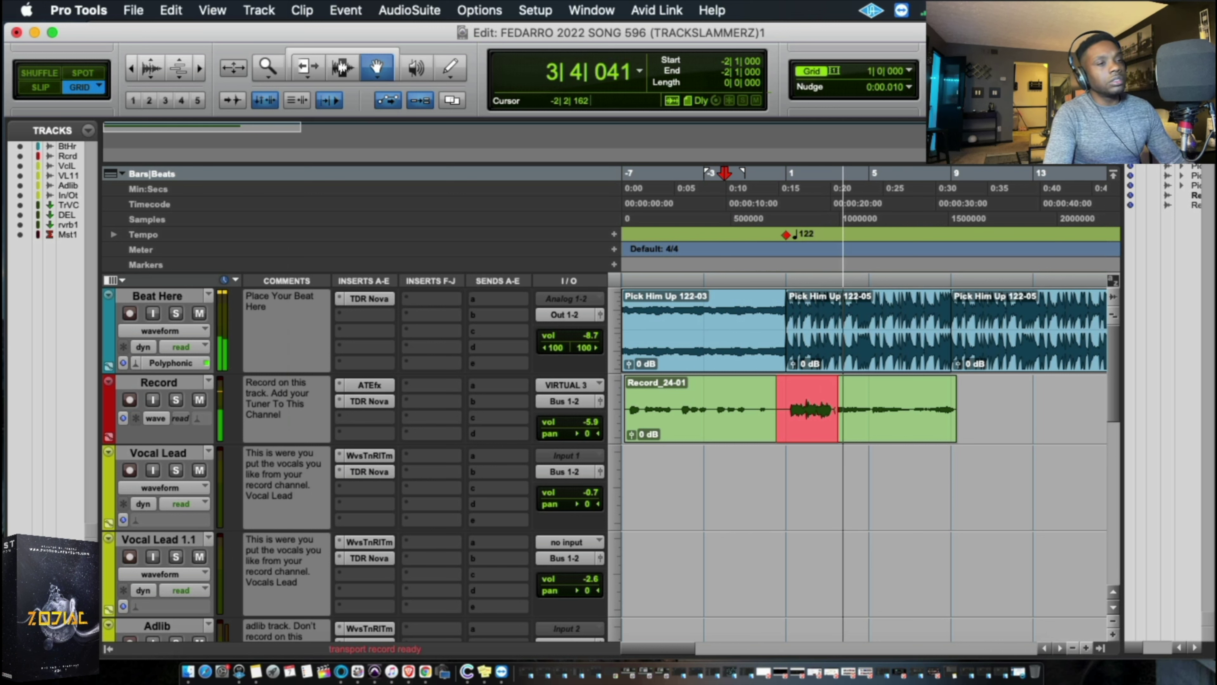
Stop the punch-in take and move the new middle clip from the Record track to the Vocal Lead track in Slip mode
{"action": "key", "text": "space"}
{"action": "key", "text": "F9"}
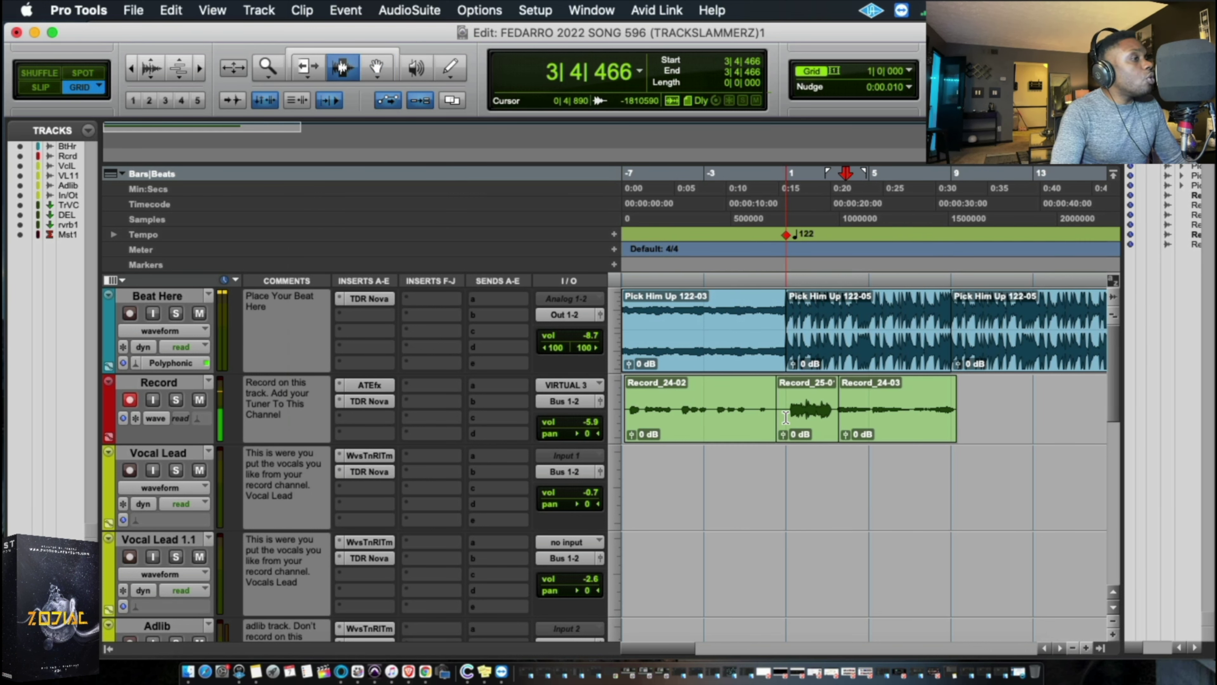
{"action": "key", "text": "F2"}
{"action": "key", "text": "n"}
{"action": "key", "text": "Escape"}
{"action": "left_click_drag", "start_coordinate": [821, 419], "coordinate": [827, 500]}
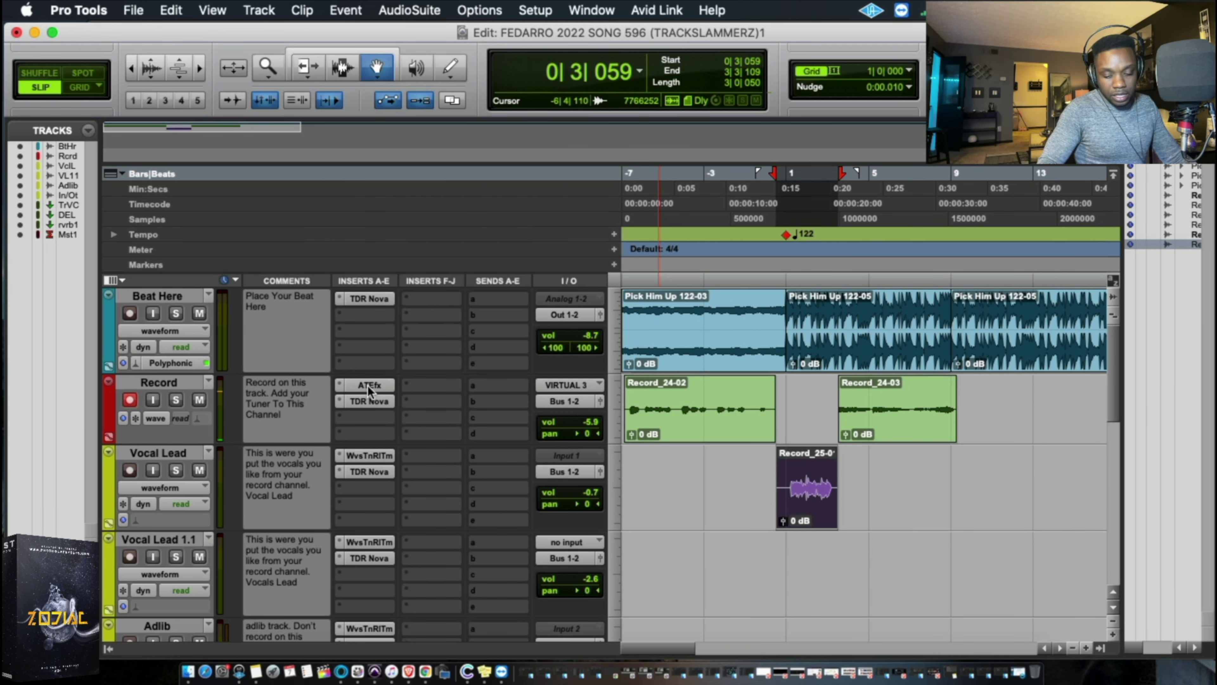
Copy the ATEfx insert from the Record track to Vocal Lead's first insert, and record a vocal take from about bar 7
{"action": "left_click_drag", "start_coordinate": [367, 386], "coordinate": [367, 452]}
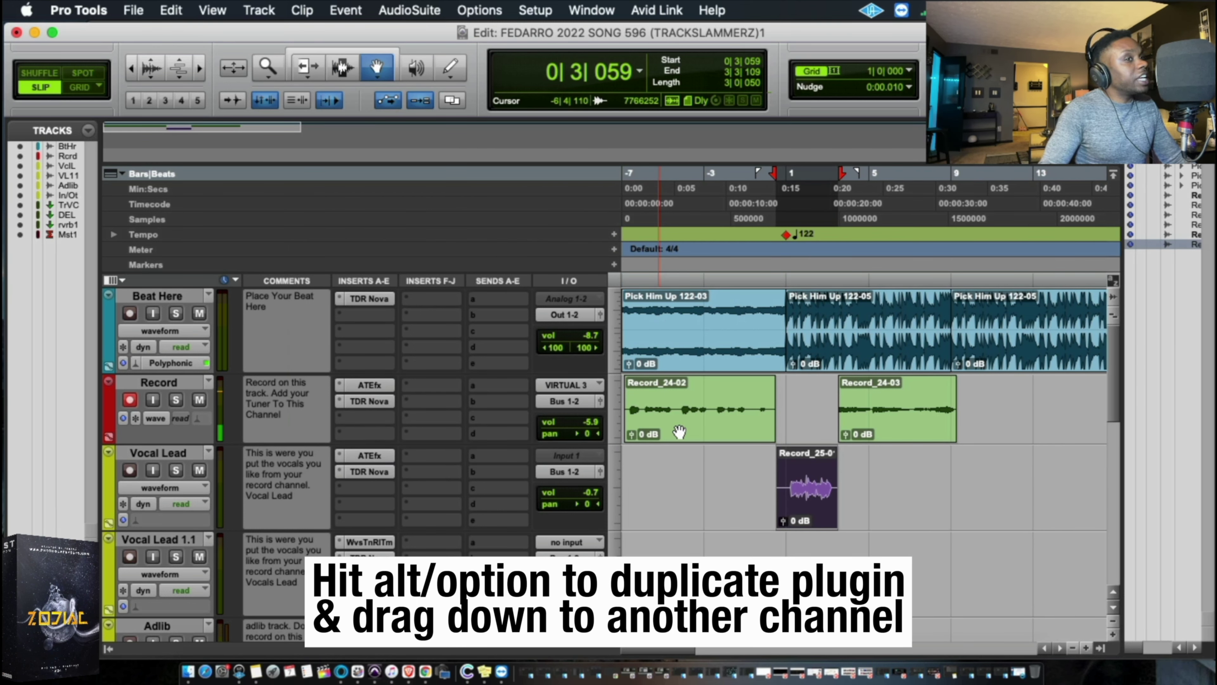
{"action": "key", "text": "space"}
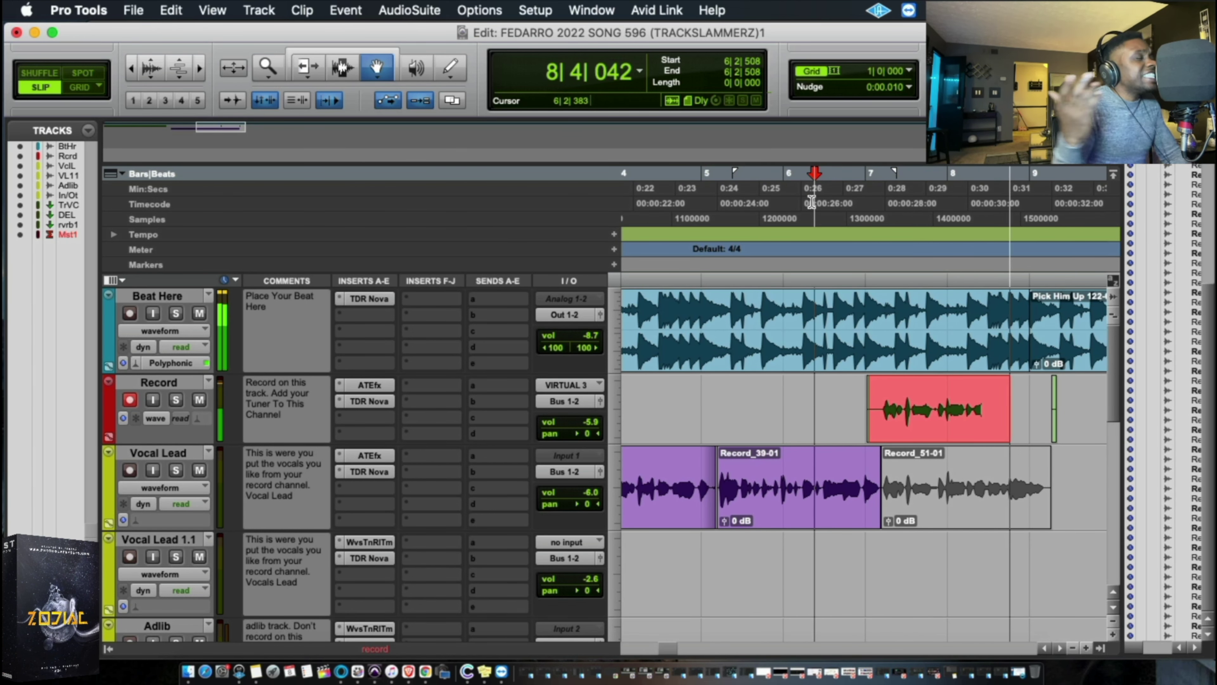
{"action": "key", "text": "space"}
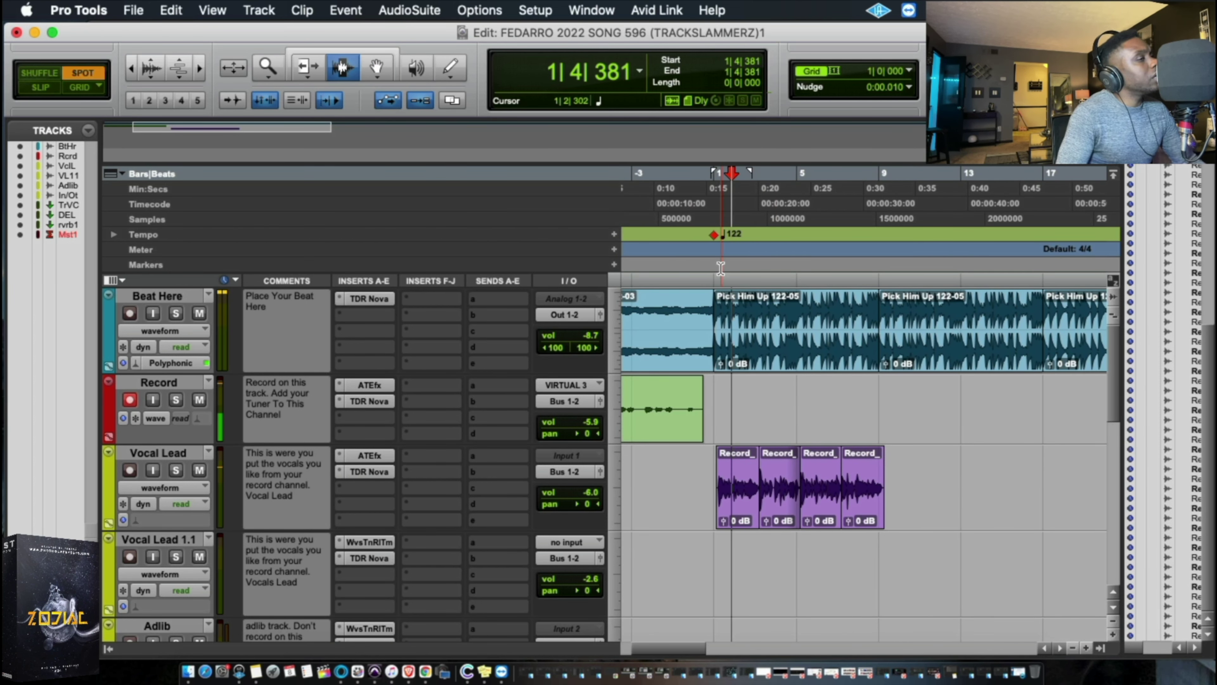
Switch to Grid mode and duplicate the Vocal Lead track without its clips
{"action": "key", "text": "F4"}
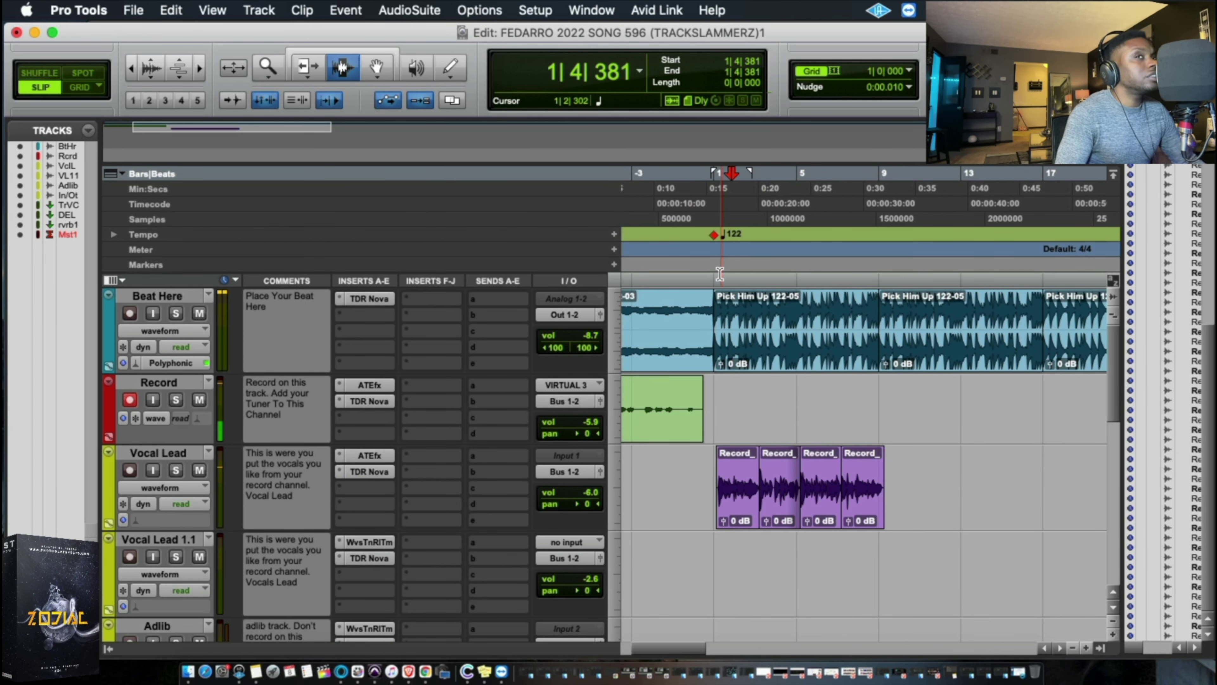
{"action": "left_click", "coordinate": [158, 453]}
{"action": "right_click", "coordinate": [182, 452]}
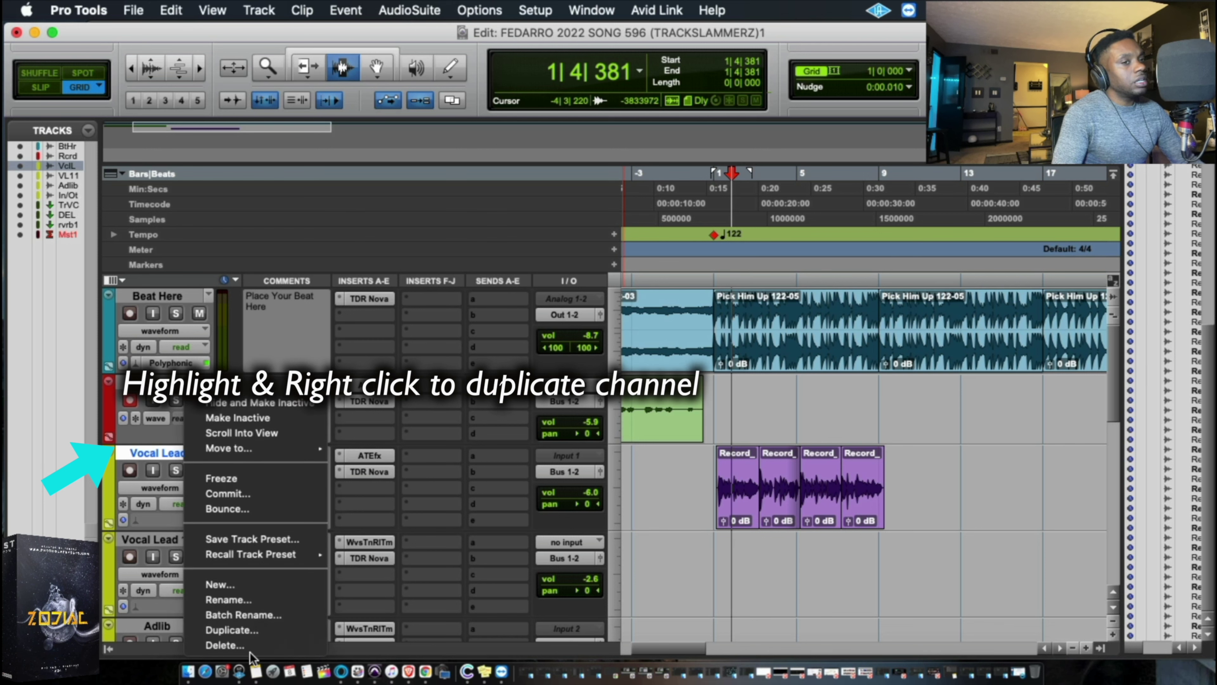
{"action": "left_click", "coordinate": [228, 630]}
{"action": "left_click", "coordinate": [662, 416]}
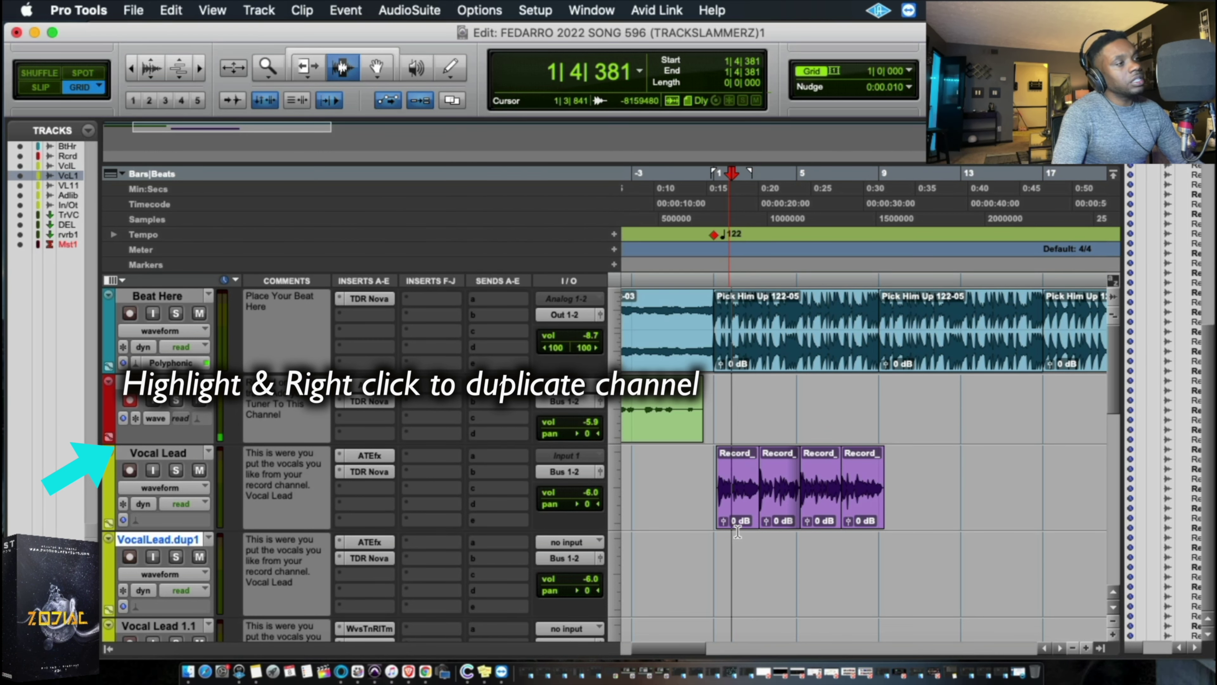
Copy the four Vocal Lead clips in bars 1 to 10 onto the duplicate track, starting at bar 9
{"action": "left_click_drag", "start_coordinate": [726, 496], "coordinate": [900, 499]}
{"action": "key", "text": "space"}
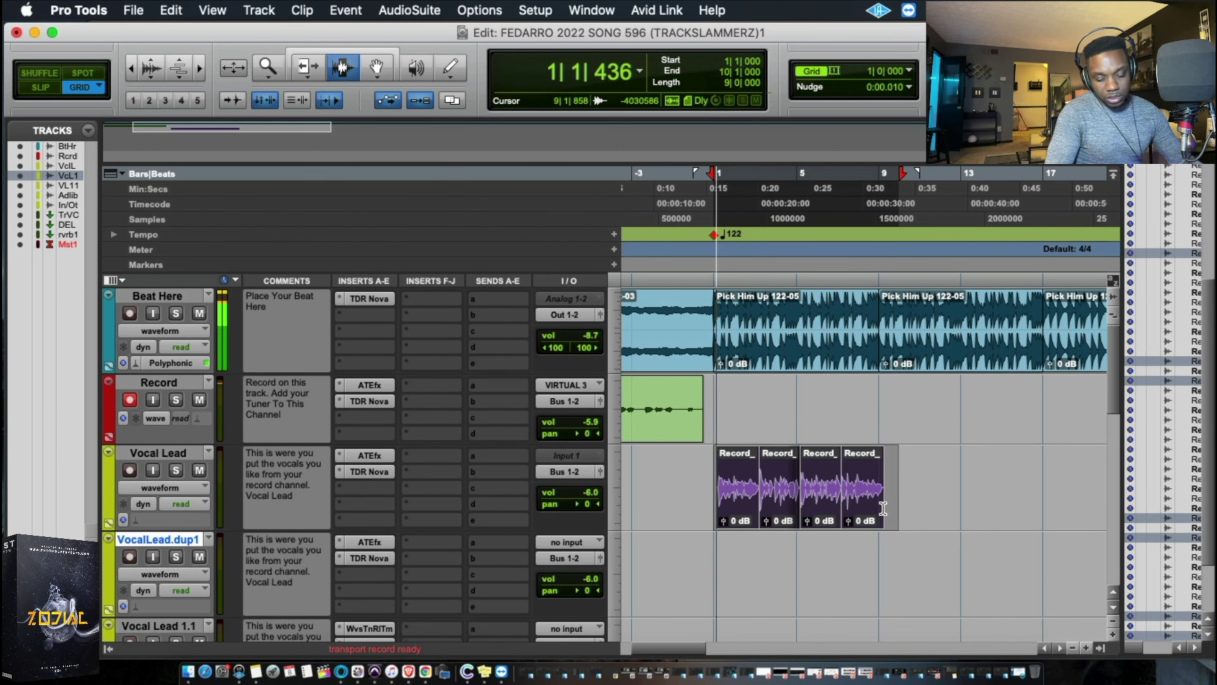
{"action": "left_click", "coordinate": [877, 562]}
{"action": "key", "text": "super+v"}
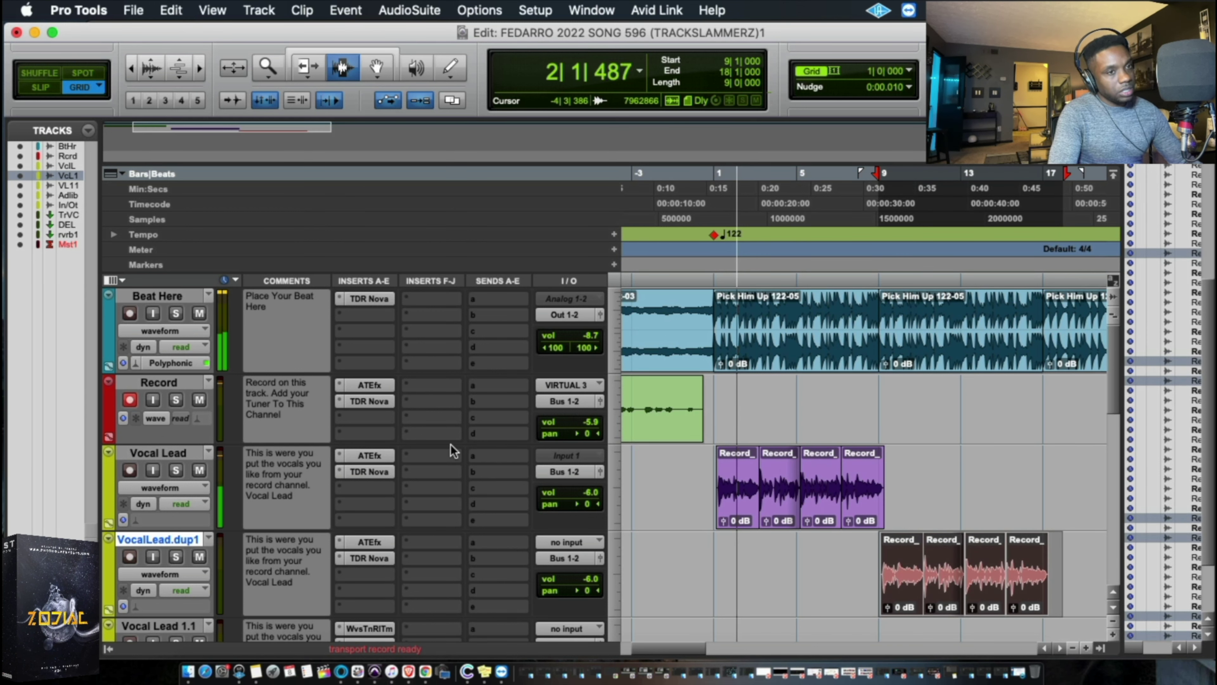
Balance the Trap Vocal Chain's Delay Aux send against its Verb Aux send during playback, setting the delay send to -28.9 dB
{"action": "scroll", "coordinate": [484, 500], "scroll_direction": "down", "scroll_amount": 3}
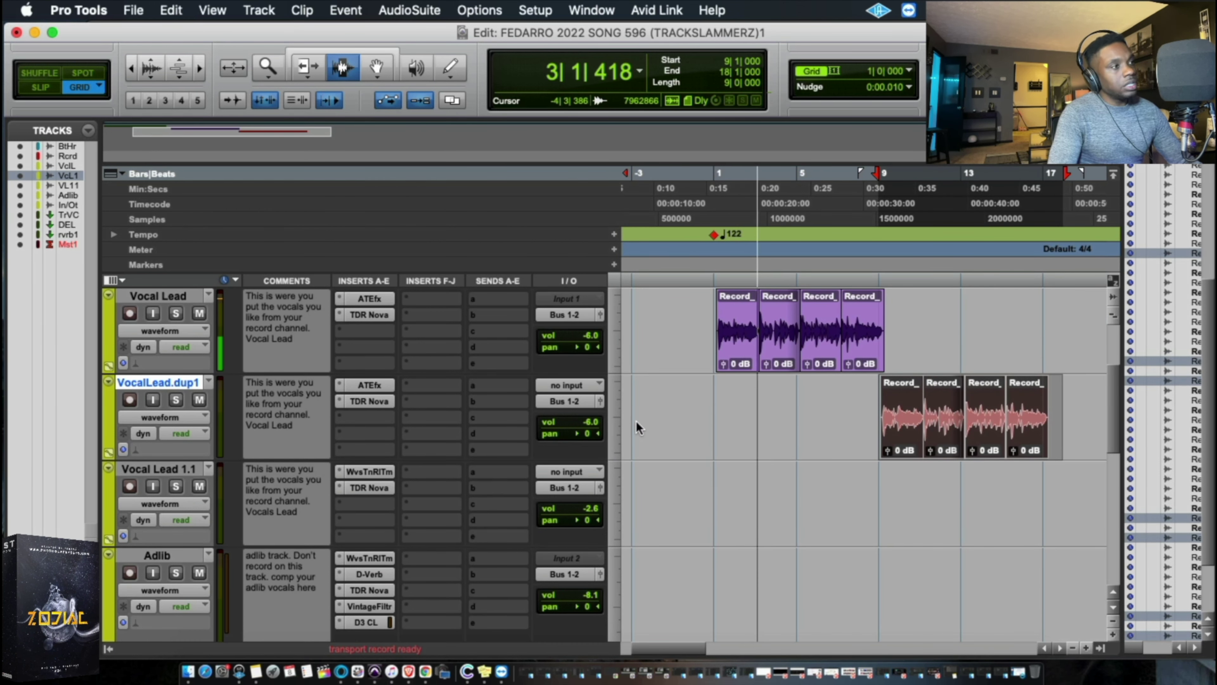
{"action": "key", "text": "space"}
{"action": "scroll", "coordinate": [636, 421], "scroll_direction": "down", "scroll_amount": 8}
{"action": "left_click", "coordinate": [496, 297]}
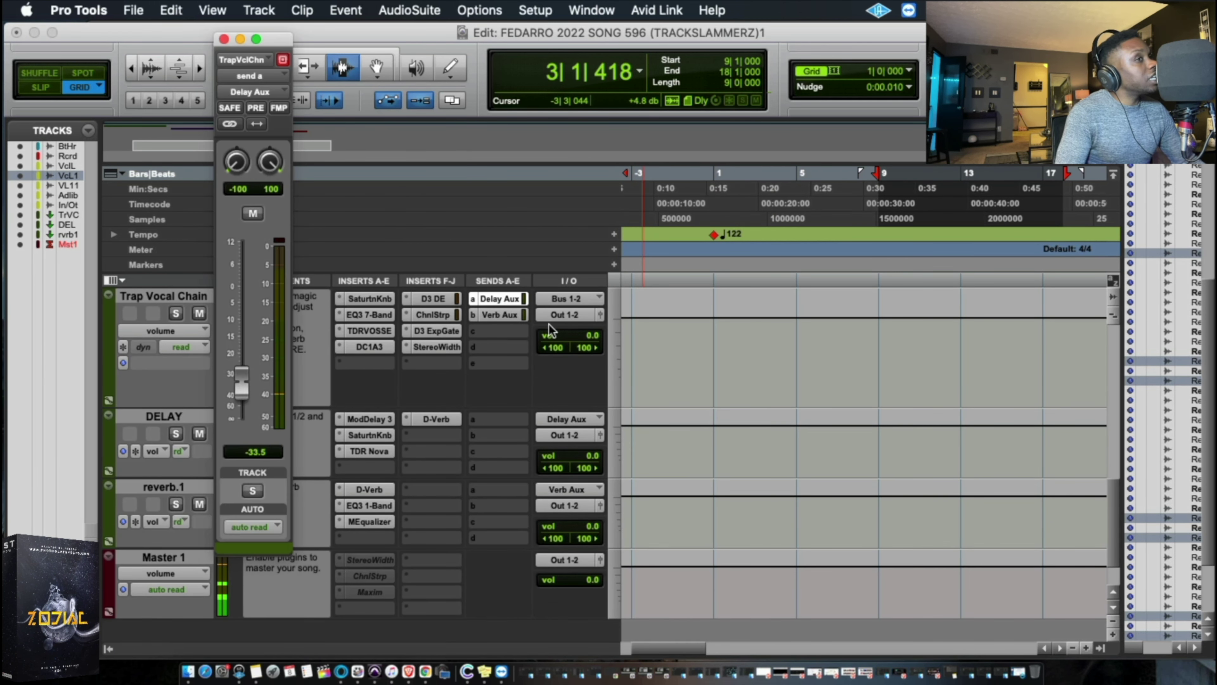
{"action": "key", "text": "space"}
{"action": "left_click_drag", "start_coordinate": [242, 288], "coordinate": [238, 349]}
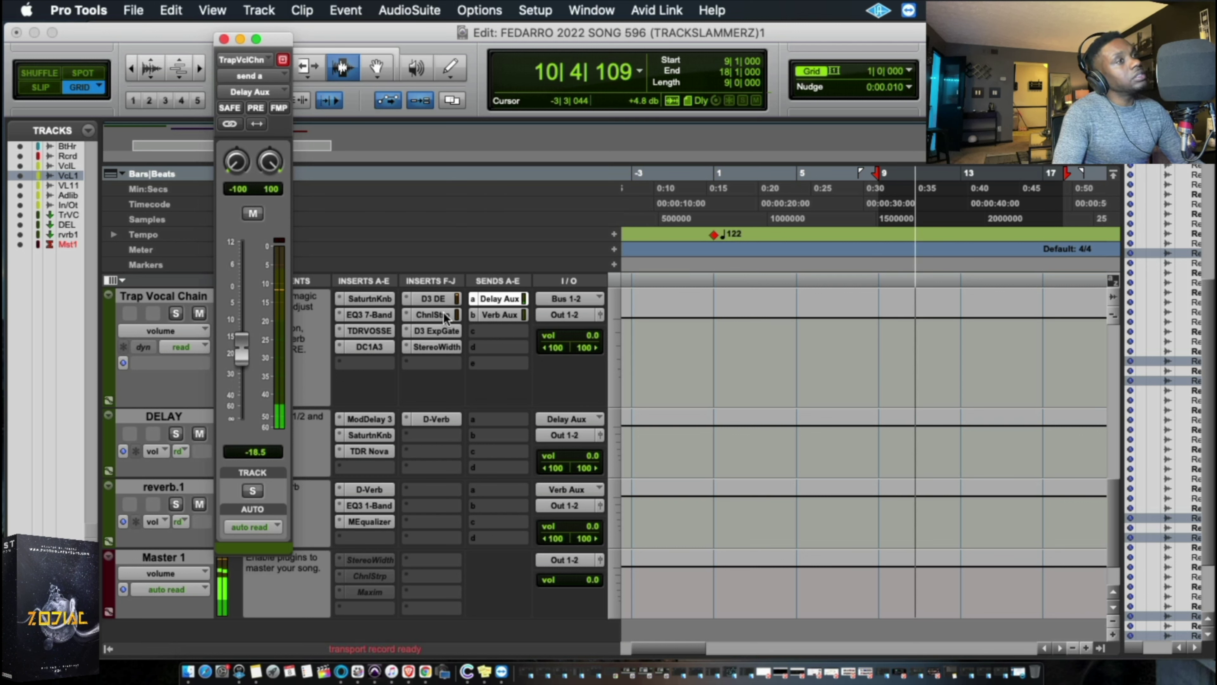
{"action": "left_click", "coordinate": [500, 316]}
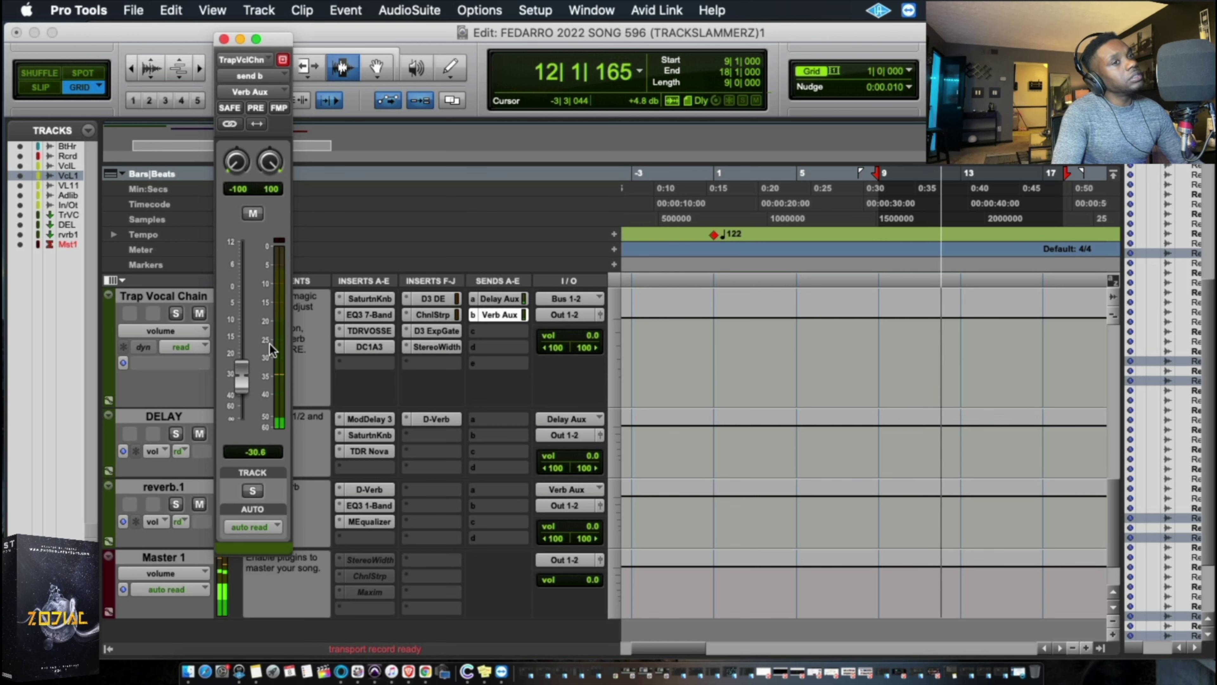
{"action": "left_click", "coordinate": [498, 299]}
{"action": "left_click_drag", "start_coordinate": [245, 363], "coordinate": [249, 377]}
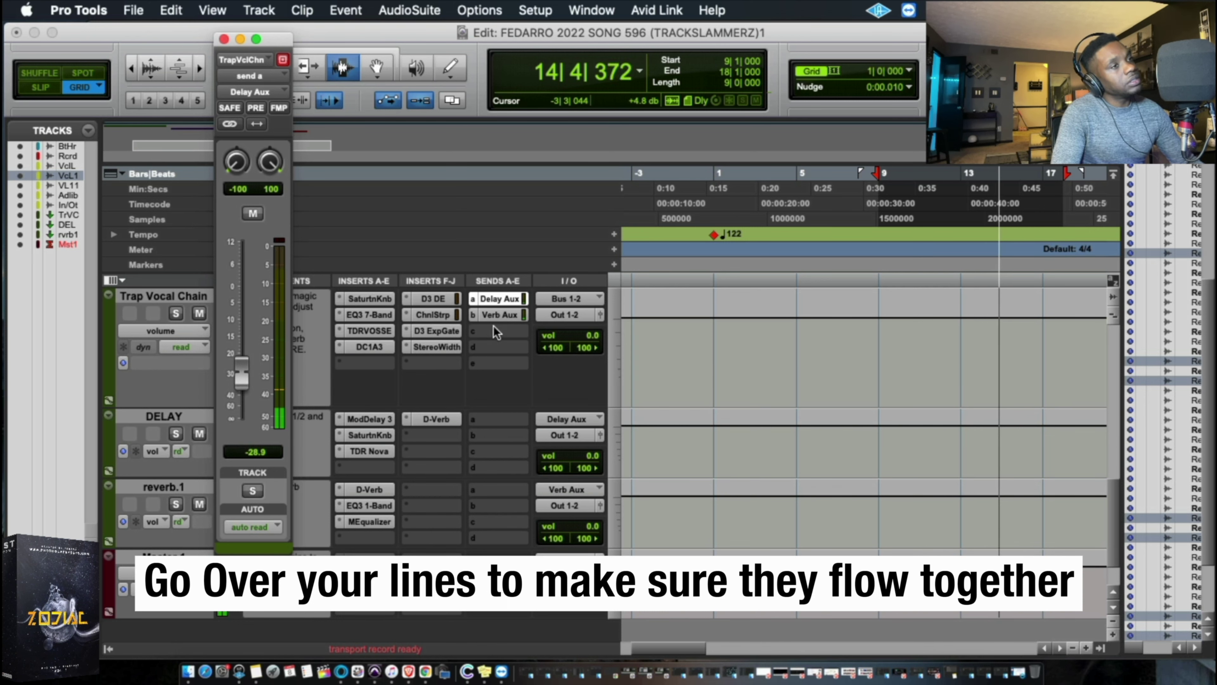
Record ad-lib takes on the Record track, starting from bar 2 and continuing from bar 10
{"action": "scroll", "coordinate": [797, 416], "scroll_direction": "up", "scroll_amount": 10}
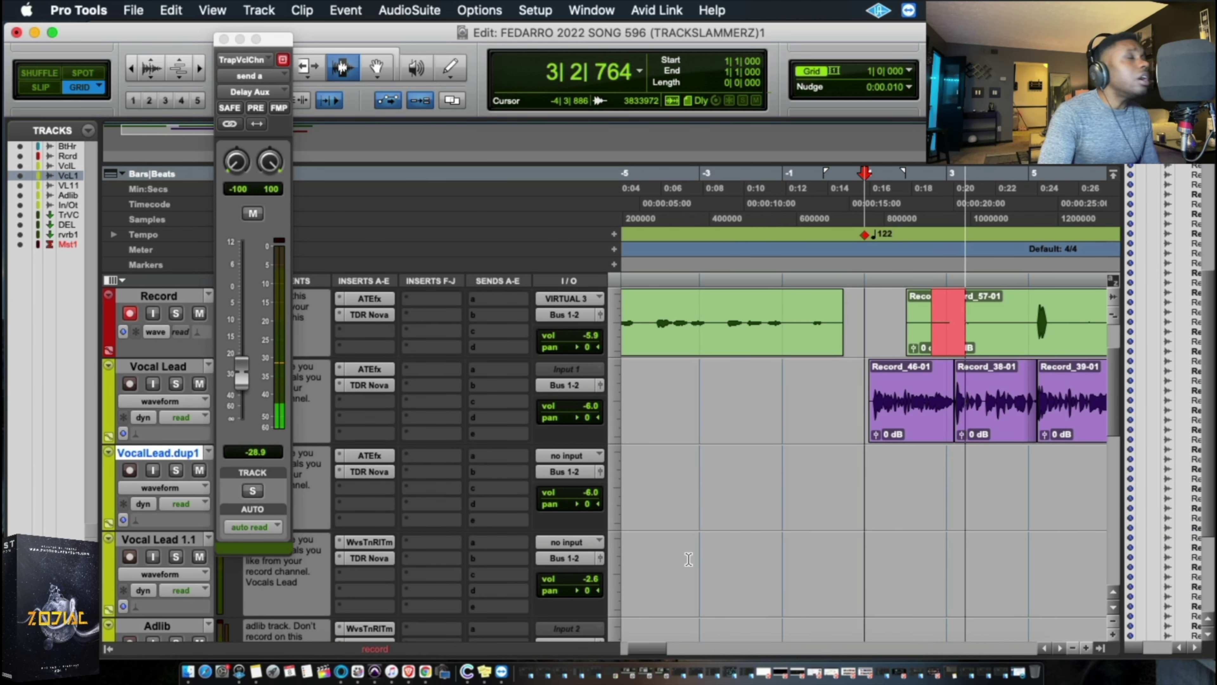
{"action": "key", "text": "space"}
{"action": "left_click", "coordinate": [916, 219]}
{"action": "key", "text": "n"}
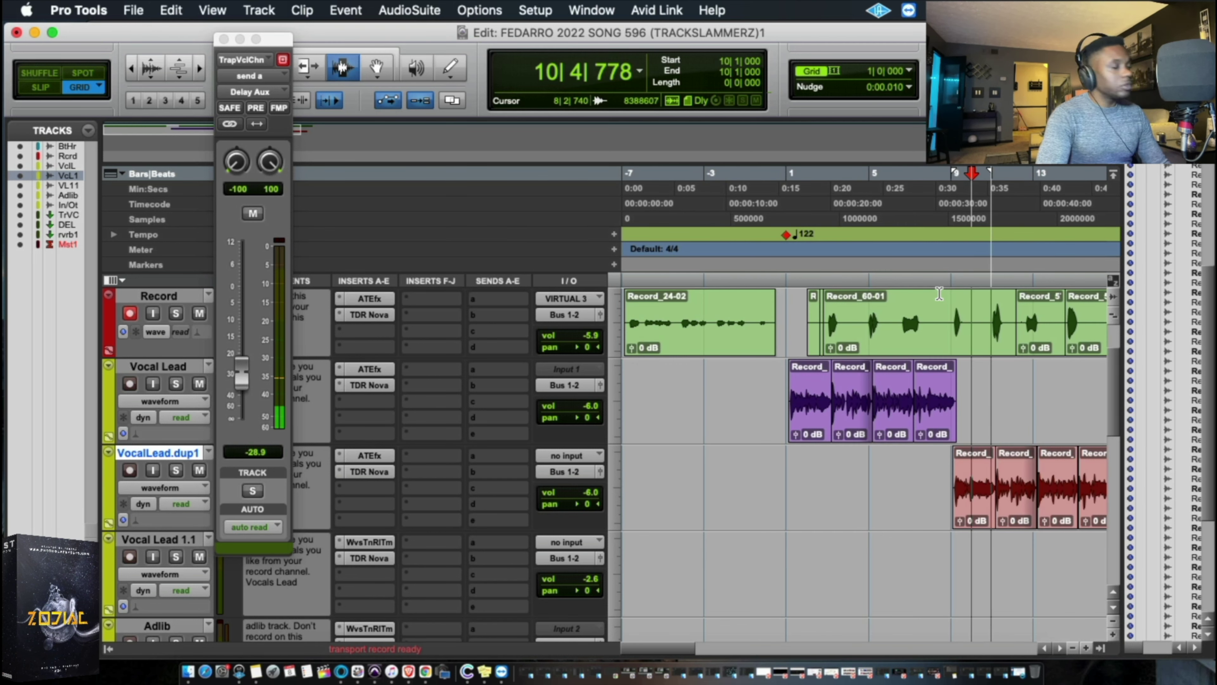
{"action": "key", "text": "super+space"}
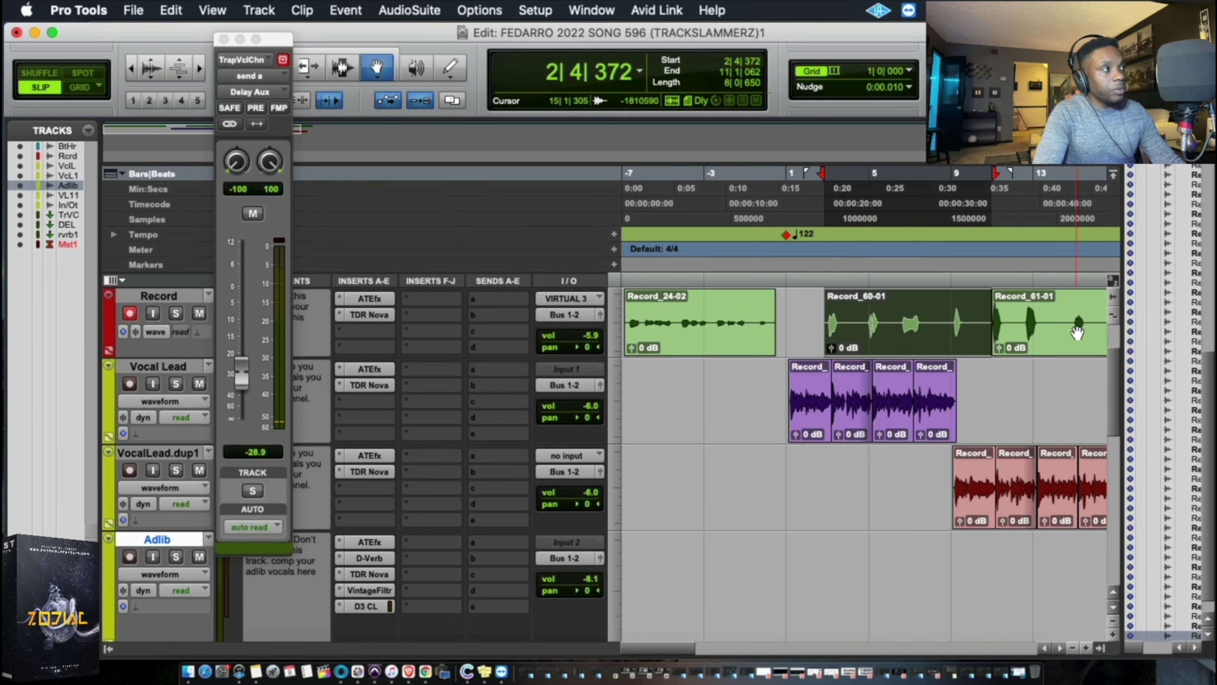
Move the newly recorded ad-lib clips from the Record track to the Adlib track
{"action": "left_click", "coordinate": [1078, 330], "text": "shift"}
{"action": "left_click_drag", "start_coordinate": [876, 335], "coordinate": [883, 551]}
Link the Adlib track's AutoPan to the tempo and set its cycle length to 2 bars
{"action": "left_click", "coordinate": [803, 198]}
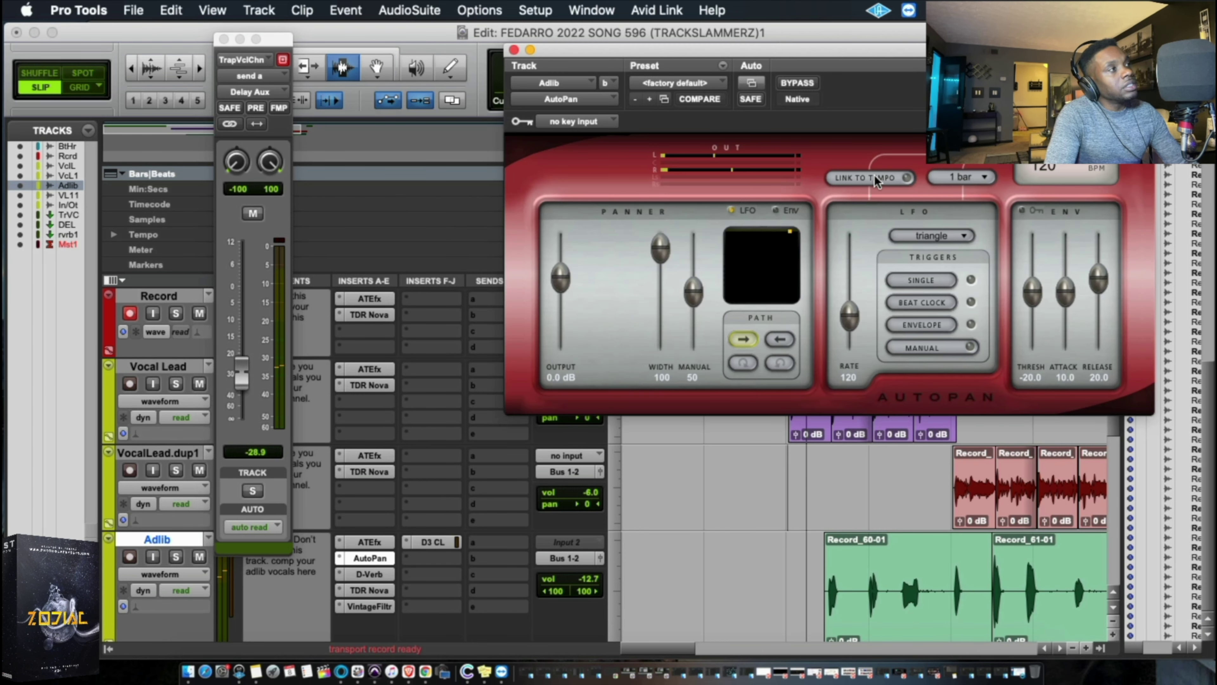
{"action": "left_click", "coordinate": [946, 182]}
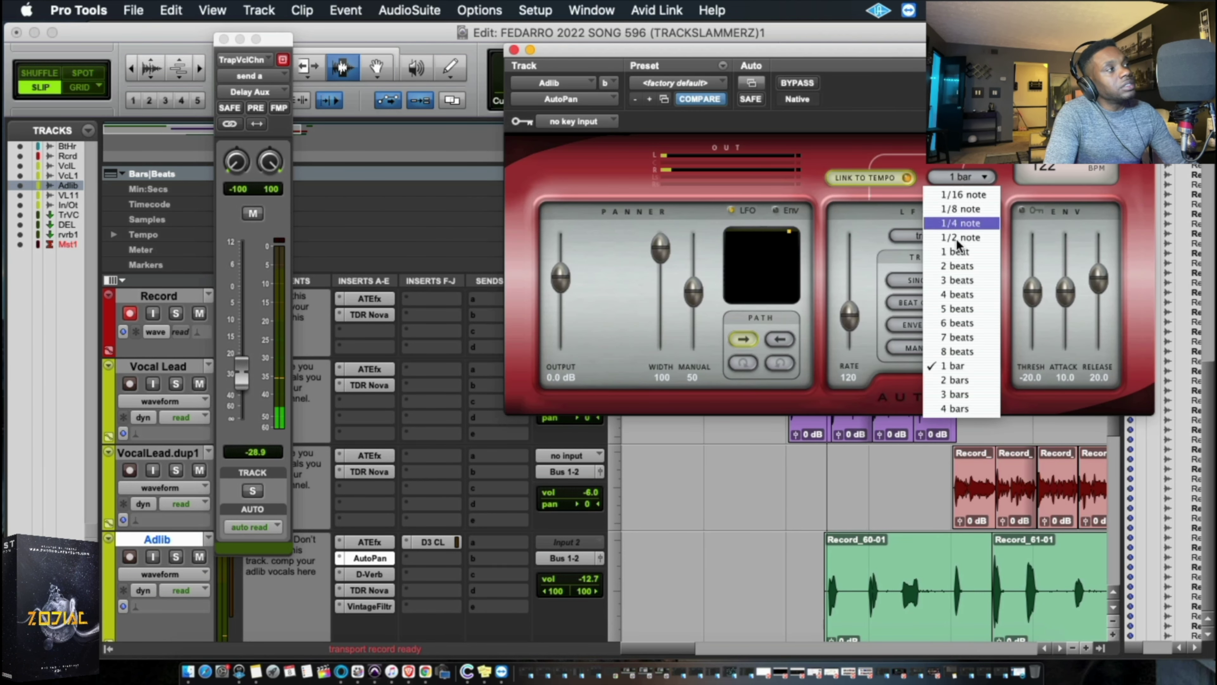
{"action": "left_click", "coordinate": [959, 386]}
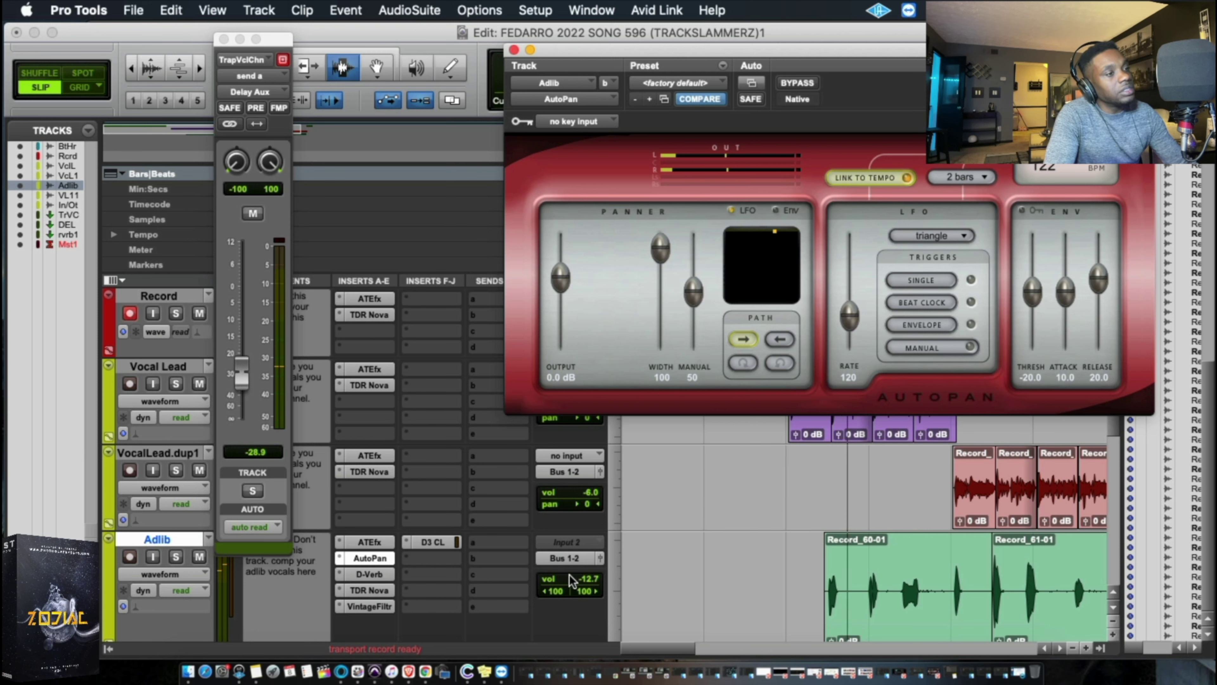
Close the AutoPan plug-in and set the Adlib track volume to -16.0 dB during playback
{"action": "left_click_drag", "start_coordinate": [571, 580], "coordinate": [577, 581]}
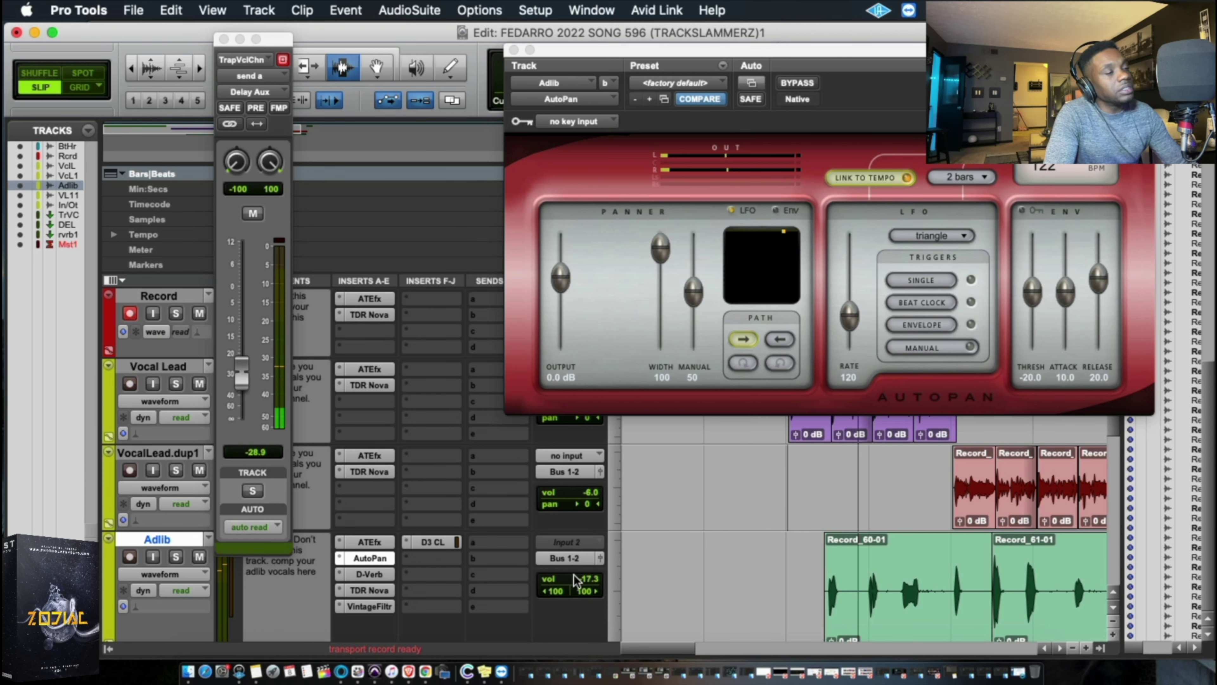
{"action": "left_click", "coordinate": [514, 49]}
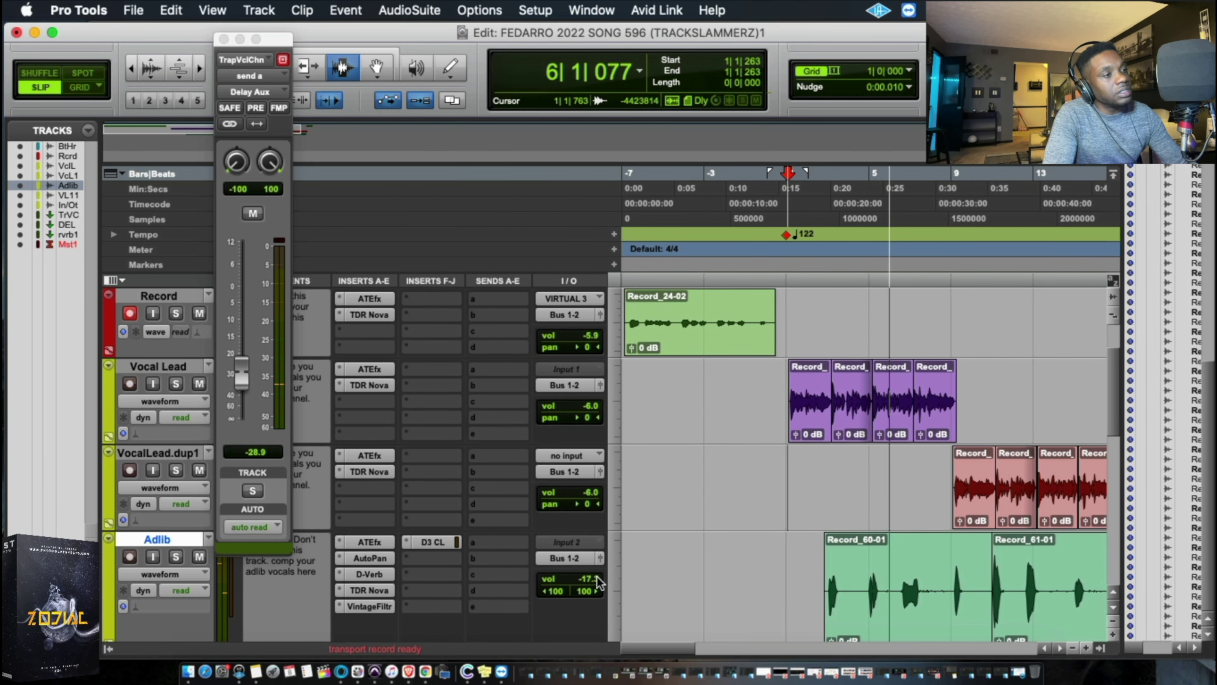
{"action": "left_click_drag", "start_coordinate": [598, 583], "coordinate": [598, 579]}
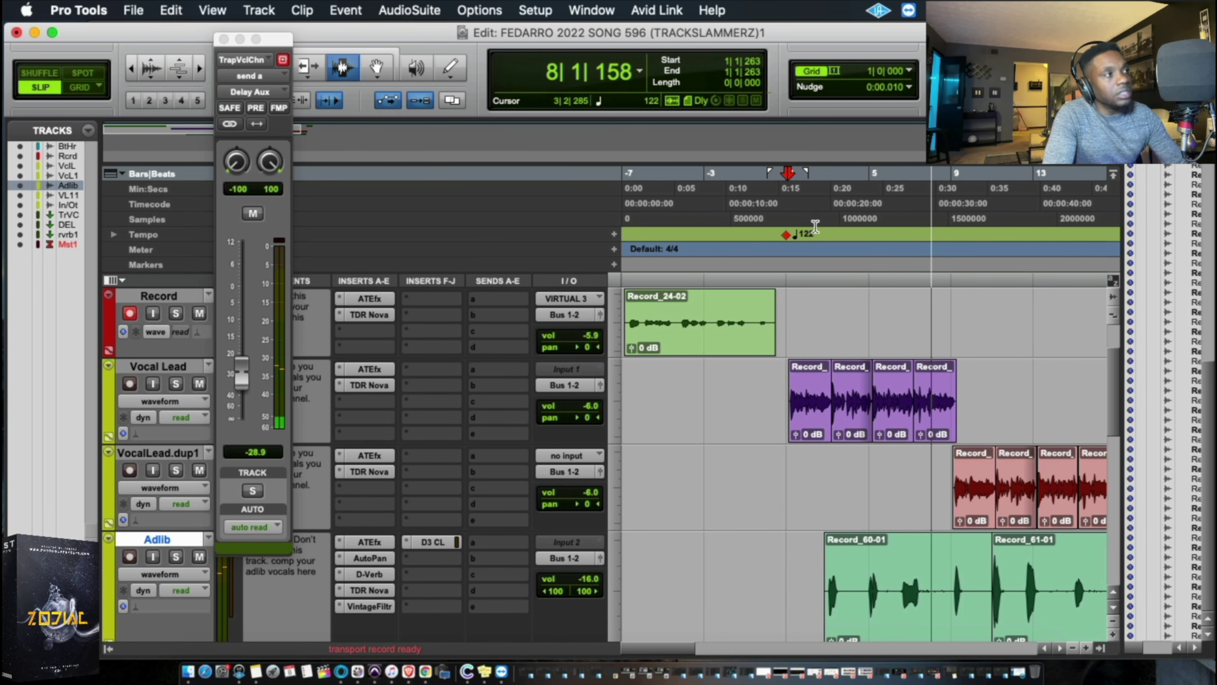
Set the volumes of Vocal Lead to -7.3, VocalLead.dup1 to -7.9 and Adlib to -15.3 dB, and the Verb Aux send to -23.9 dB
{"action": "left_click", "coordinate": [783, 195]}
{"action": "scroll", "coordinate": [372, 398], "scroll_direction": "down", "scroll_amount": 10}
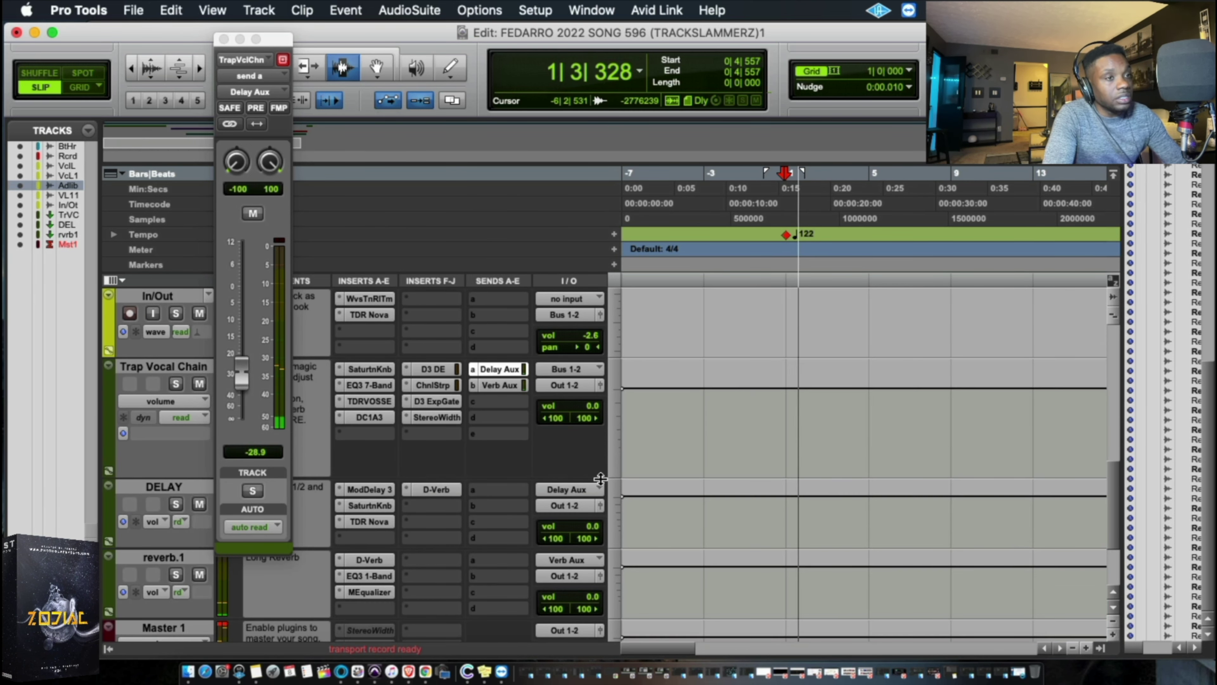
{"action": "scroll", "coordinate": [554, 475], "scroll_direction": "up", "scroll_amount": 5}
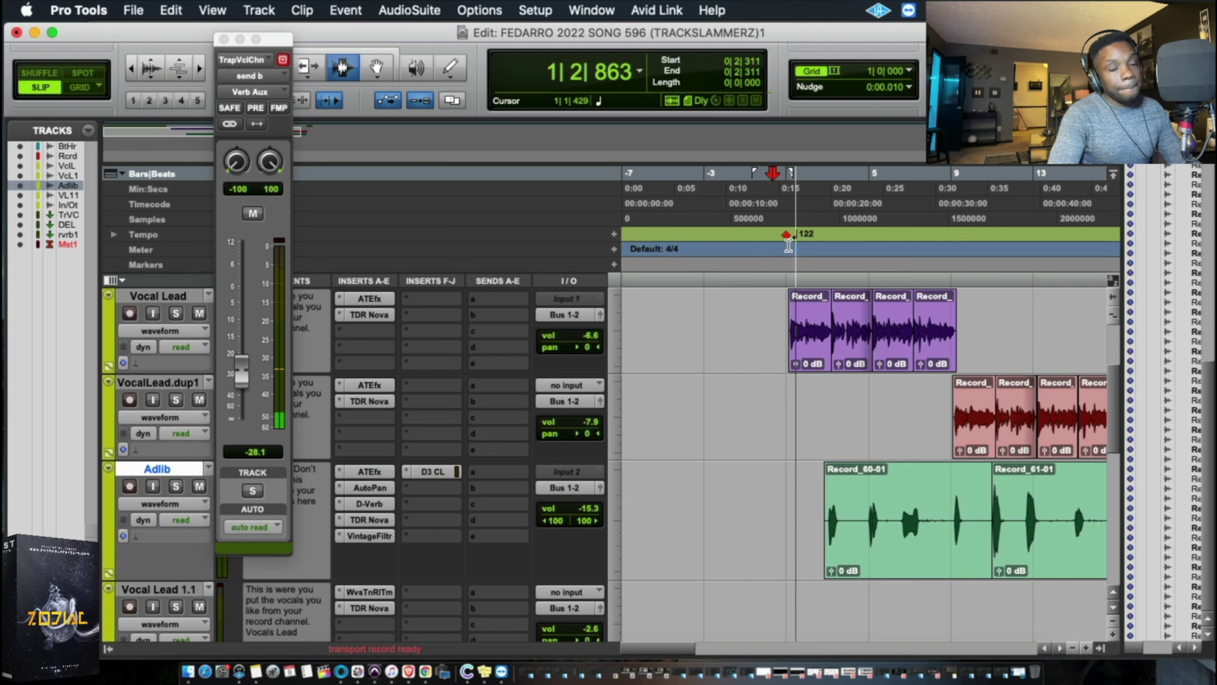
{"action": "scroll", "coordinate": [932, 561], "scroll_direction": "up", "scroll_amount": 3}
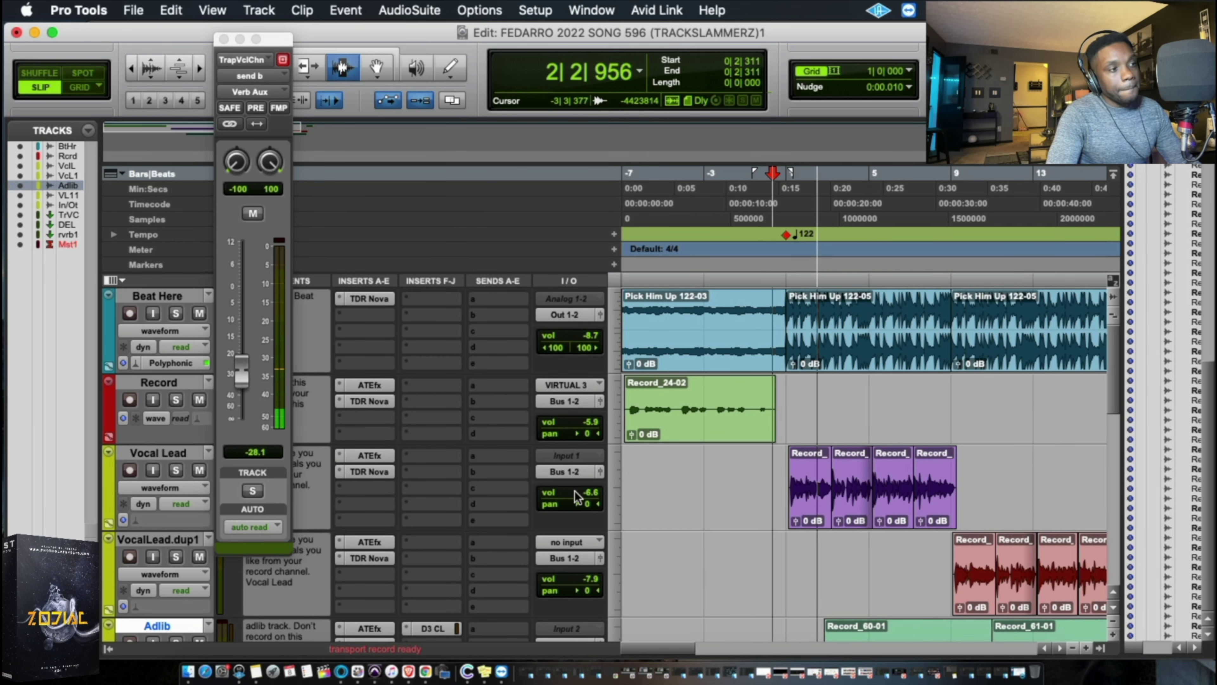
{"action": "left_click_drag", "start_coordinate": [241, 376], "coordinate": [242, 367]}
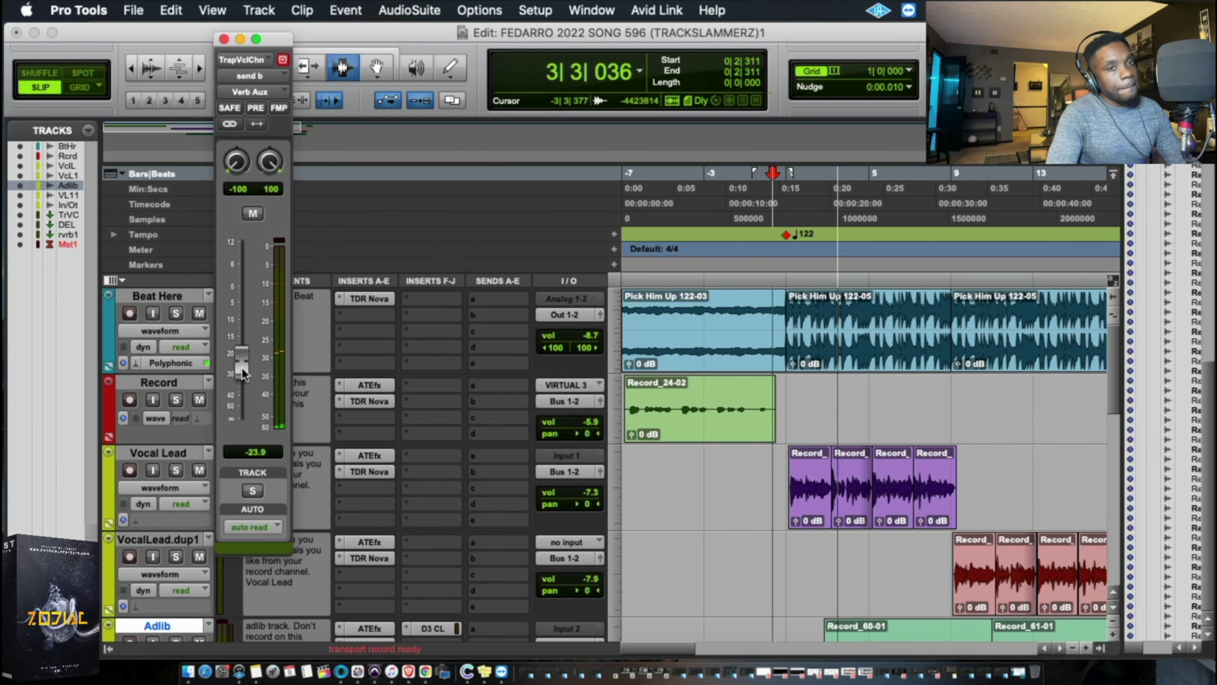
Set the Trap Vocal Chain's Delay Aux send to -27.7 dB and review the vocal tracks during playback
{"action": "scroll", "coordinate": [498, 460], "scroll_direction": "down", "scroll_amount": 5}
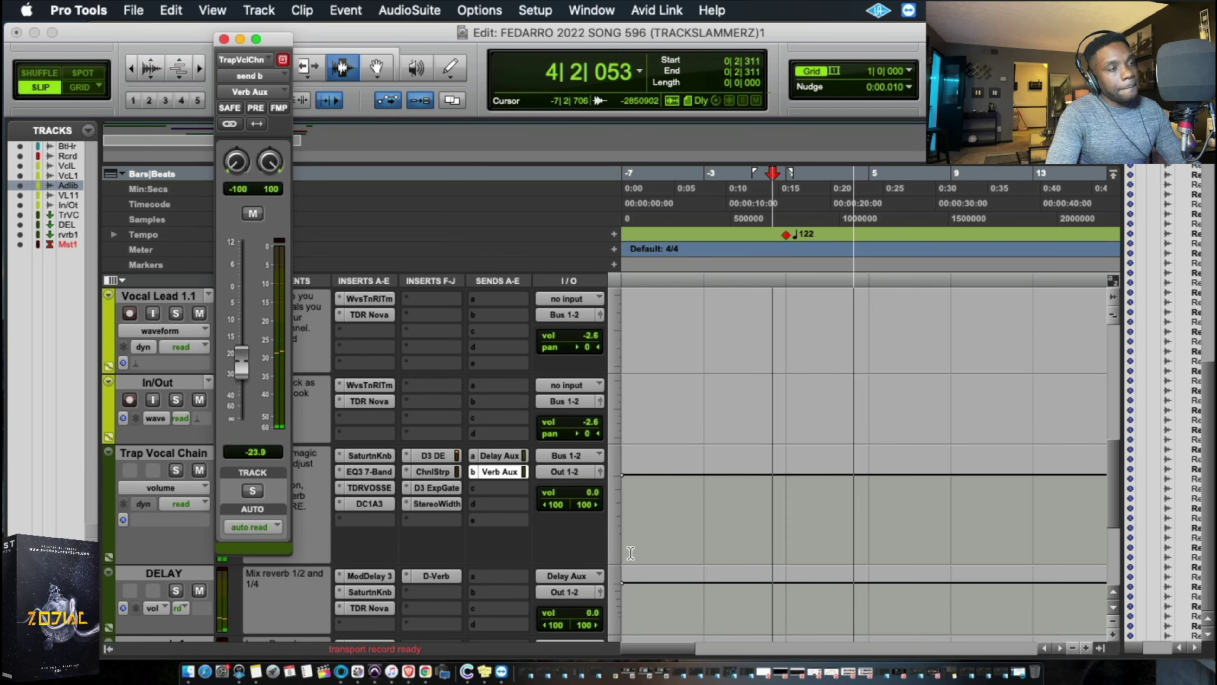
{"action": "left_click", "coordinate": [498, 458]}
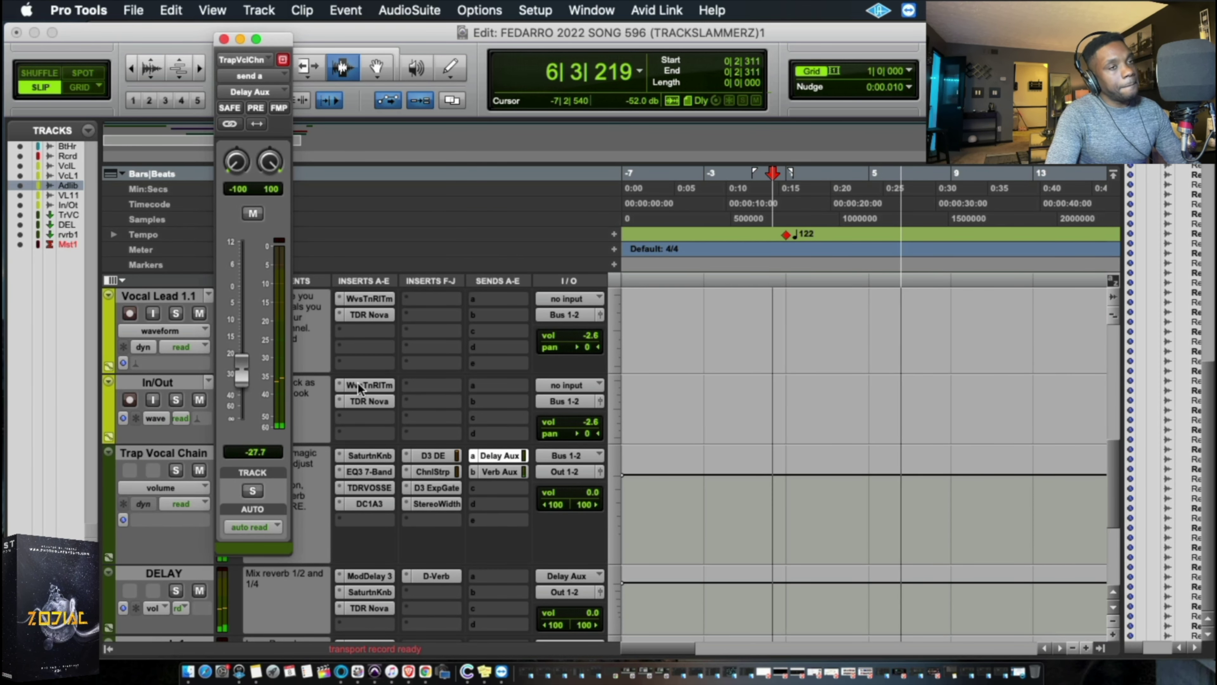
{"action": "scroll", "coordinate": [357, 383], "scroll_direction": "up", "scroll_amount": 5}
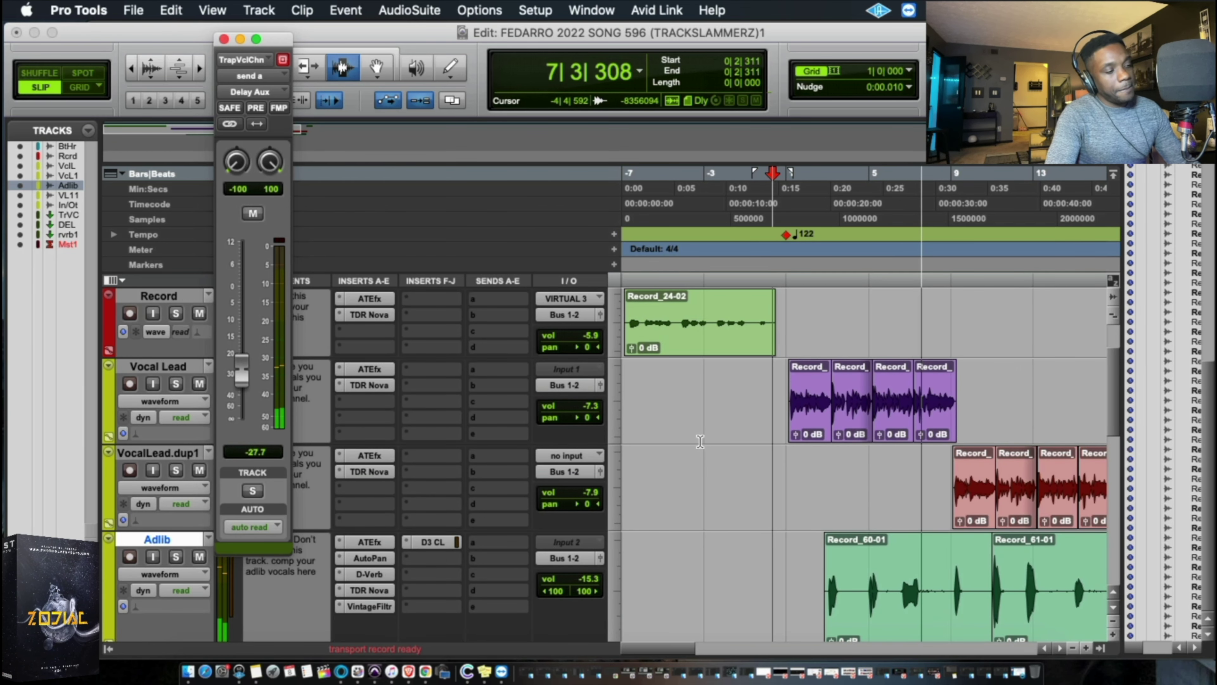
{"action": "scroll", "coordinate": [700, 440], "scroll_direction": "up", "scroll_amount": 1}
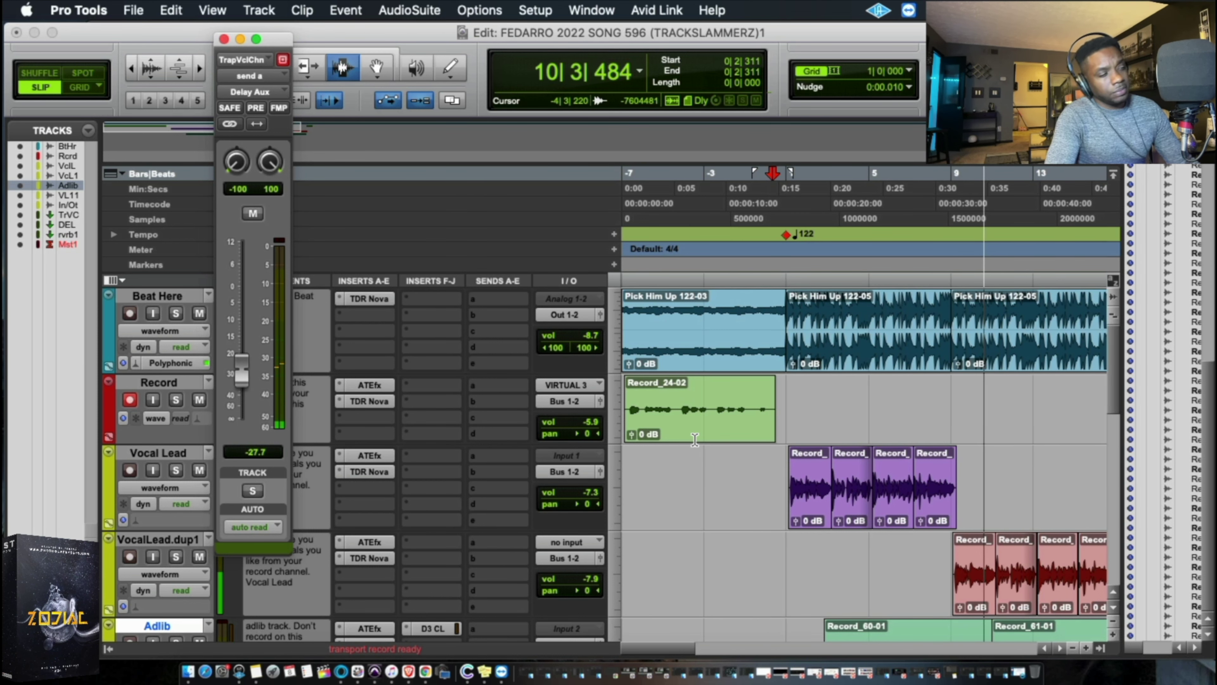
{"action": "scroll", "coordinate": [692, 438], "scroll_direction": "down", "scroll_amount": 1}
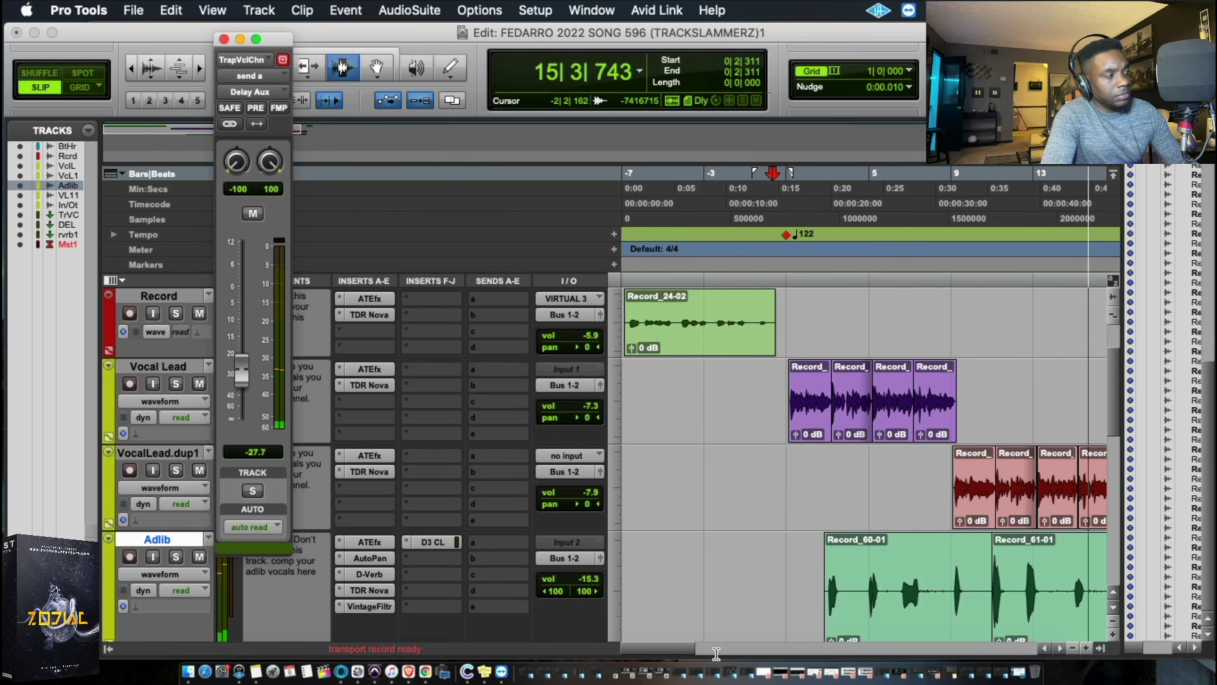
Record another vocal take on the Record track from about bar 7
{"action": "left_click_drag", "start_coordinate": [689, 648], "coordinate": [699, 647]}
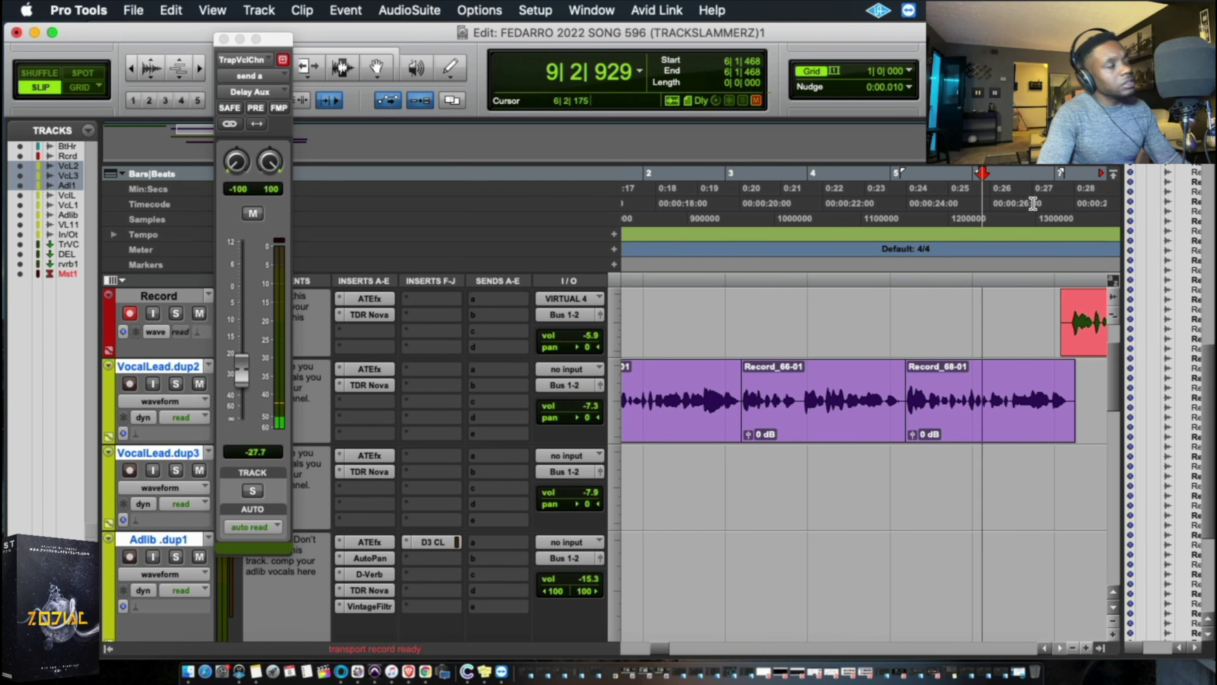
{"action": "key", "text": "space"}
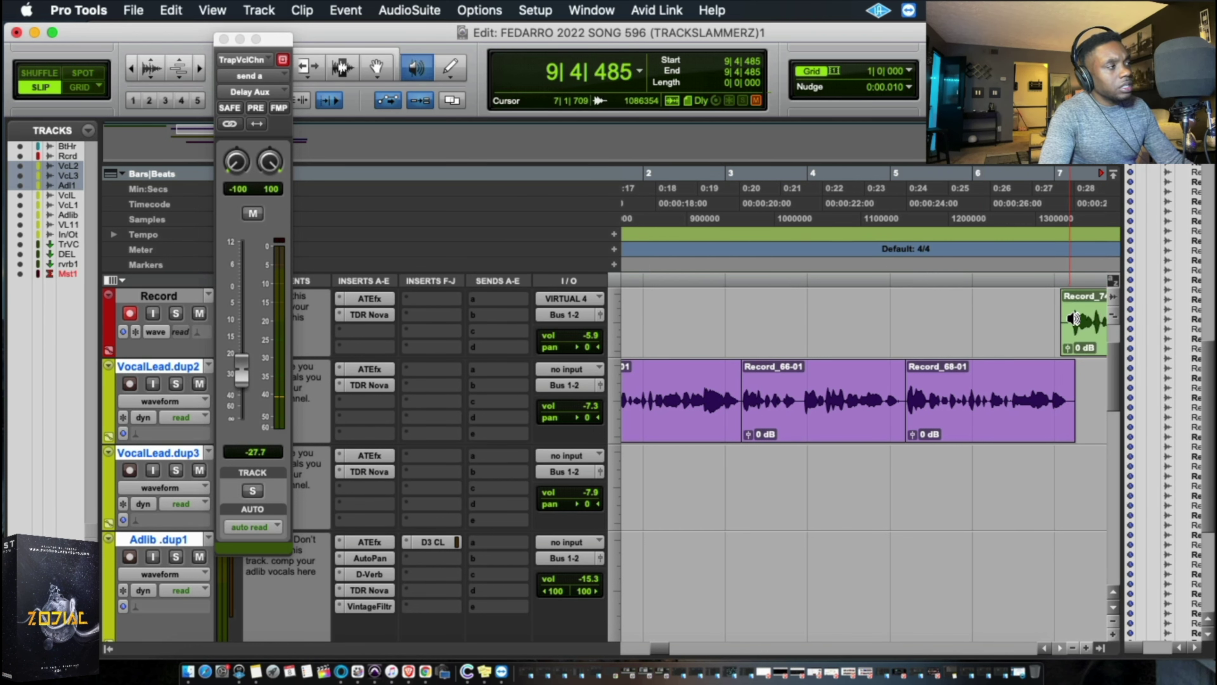
Move the new take from the Record track onto VocalLead.dup2 at about bar 7, directly after its last clip
{"action": "key", "text": "F8"}
{"action": "left_click_drag", "start_coordinate": [1074, 320], "coordinate": [1088, 407]}
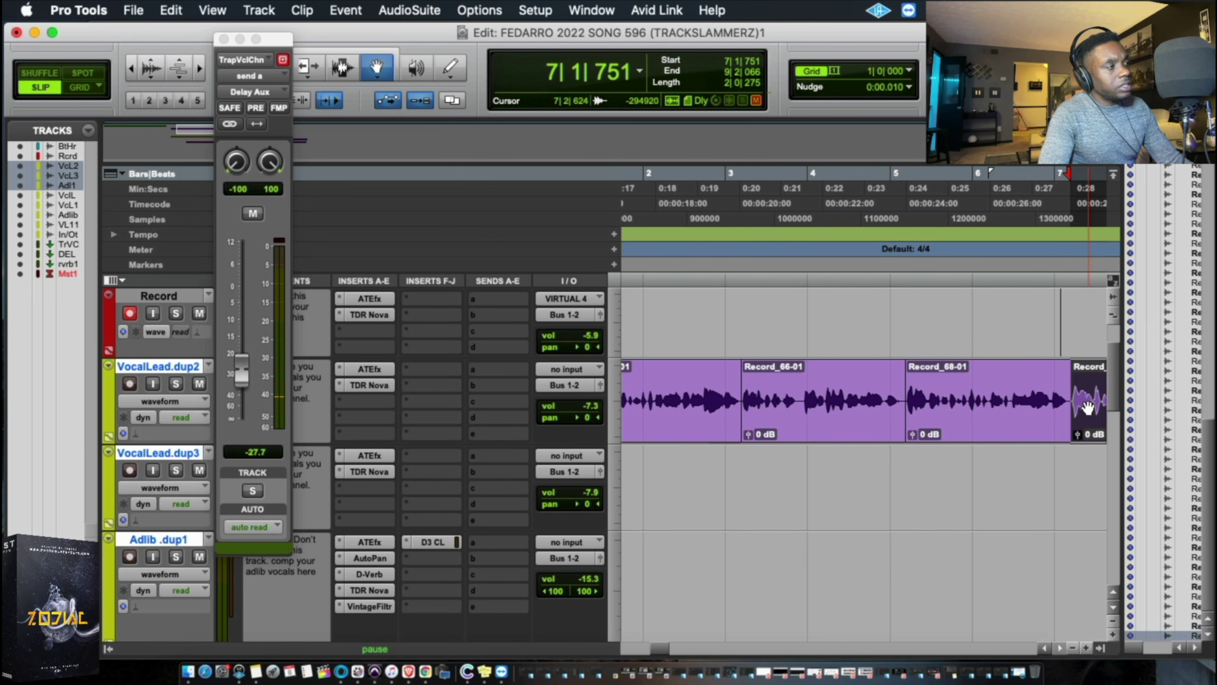
{"action": "key", "text": "r"}
{"action": "key", "text": "r"}
{"action": "scroll", "coordinate": [1007, 441], "scroll_direction": "down", "scroll_amount": 3}
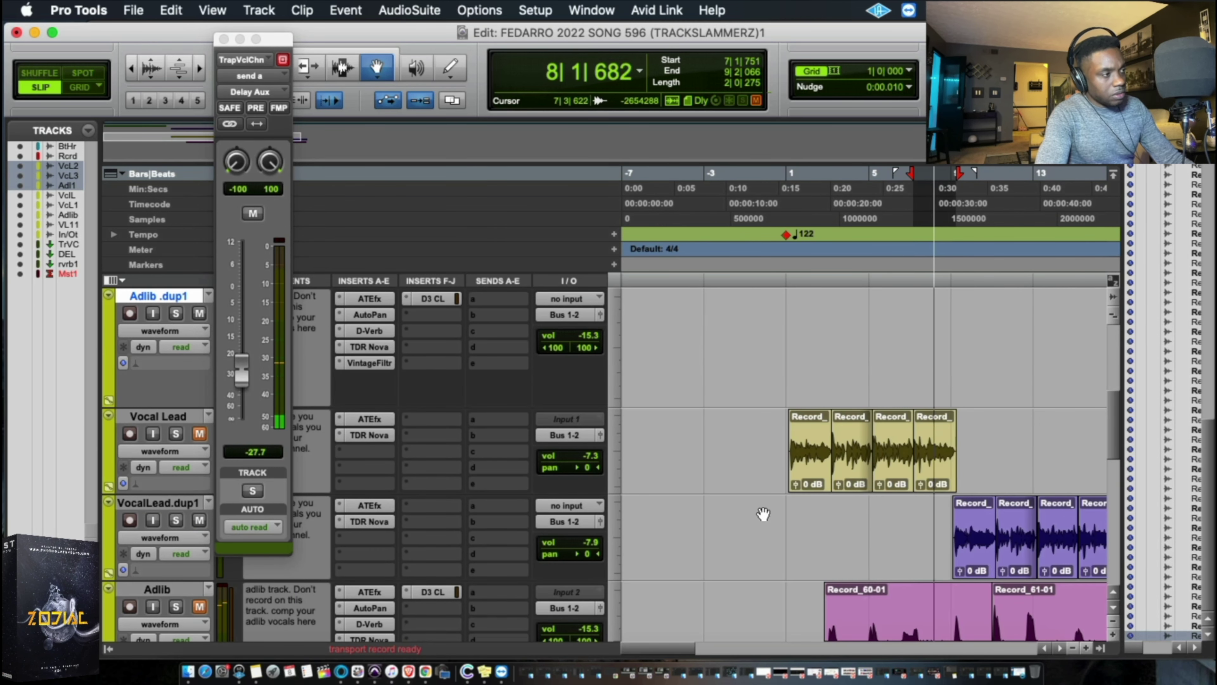
{"action": "scroll", "coordinate": [758, 421], "scroll_direction": "up", "scroll_amount": 3}
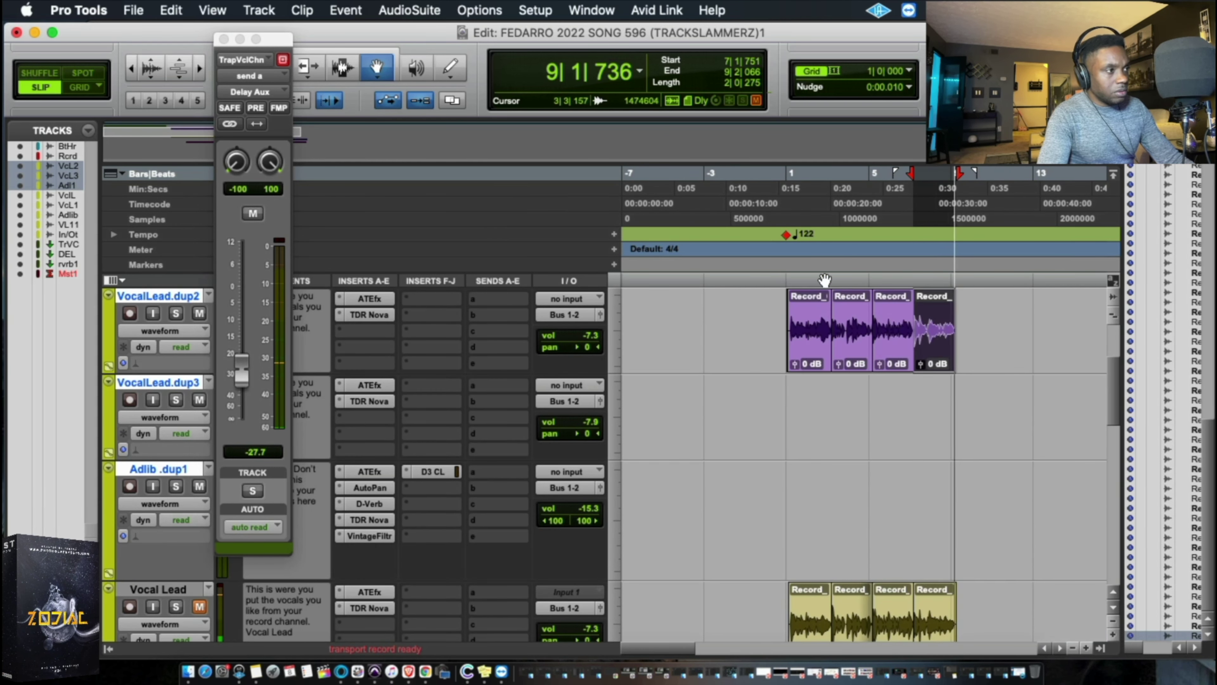
Play the arranged vocals from about bar 1 and check the Auto-Tune EFX+ settings on VocalLead.dup2
{"action": "left_click", "coordinate": [785, 202]}
{"action": "key", "text": "space"}
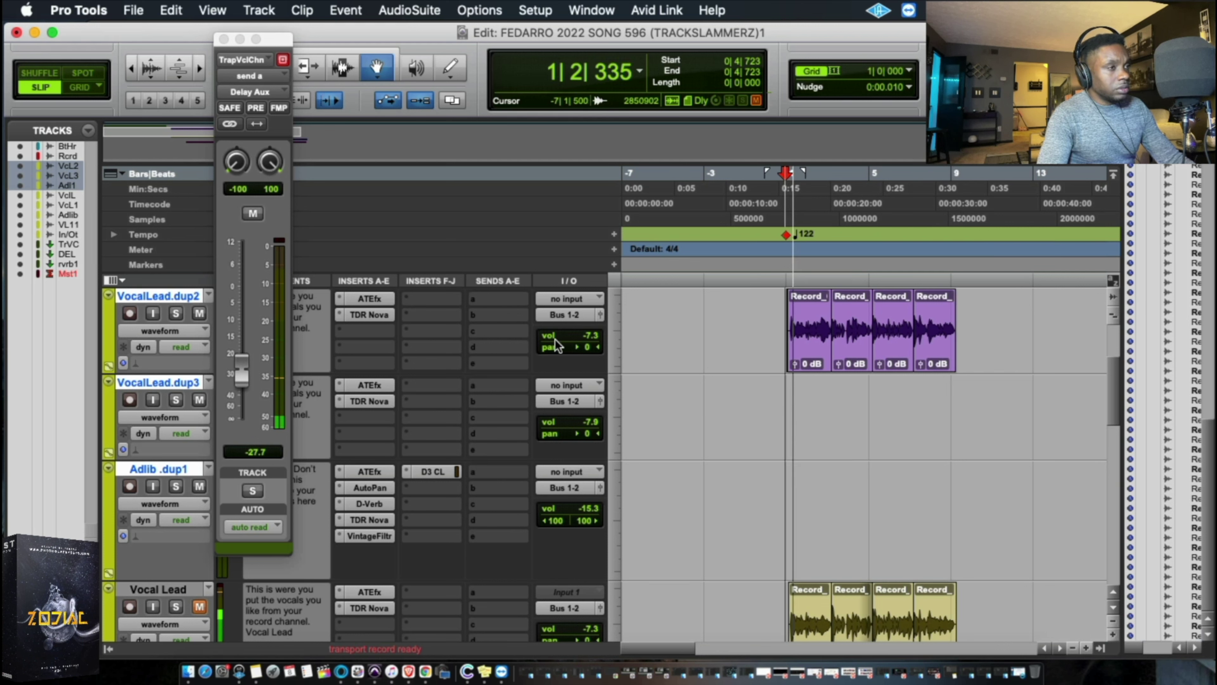
{"action": "left_click", "coordinate": [567, 336]}
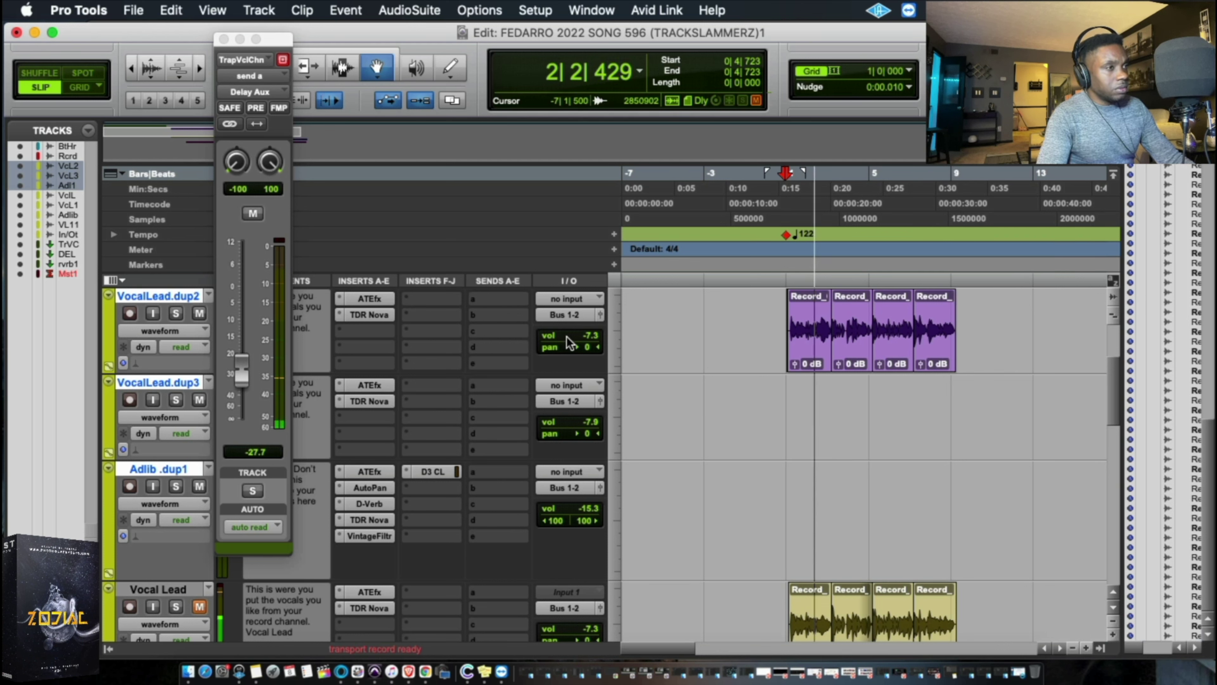
{"action": "left_click", "coordinate": [360, 294]}
{"action": "left_click_drag", "start_coordinate": [603, 281], "coordinate": [605, 276]}
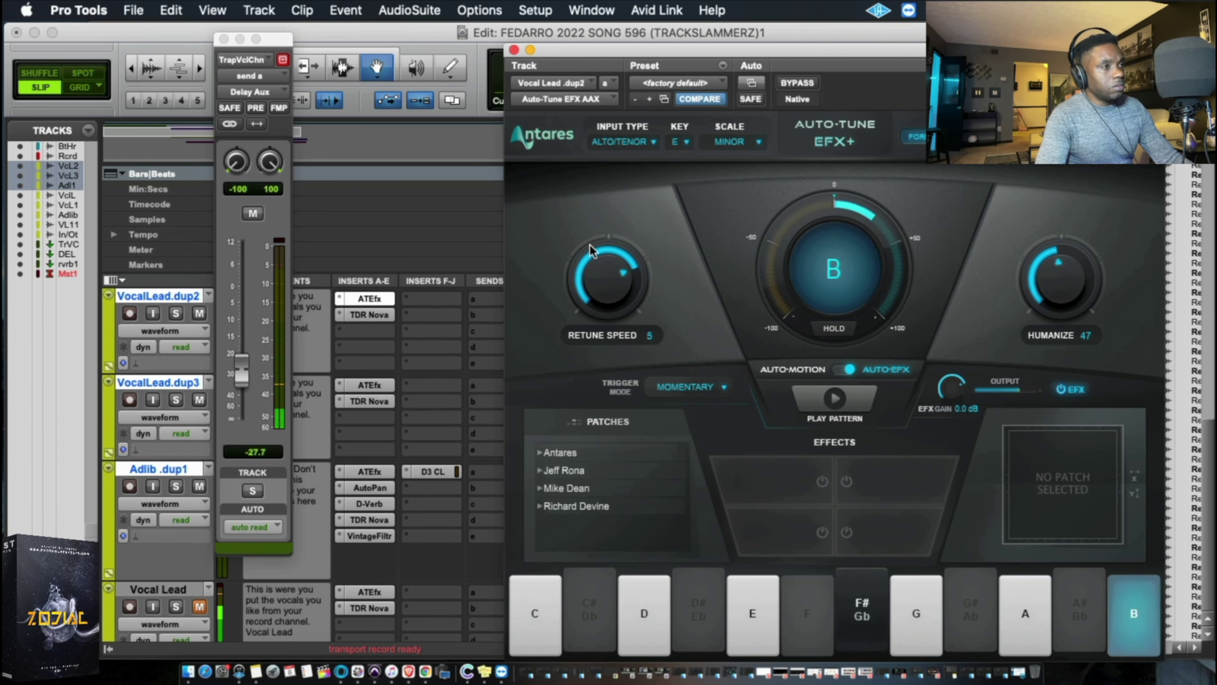
{"action": "left_click", "coordinate": [512, 49]}
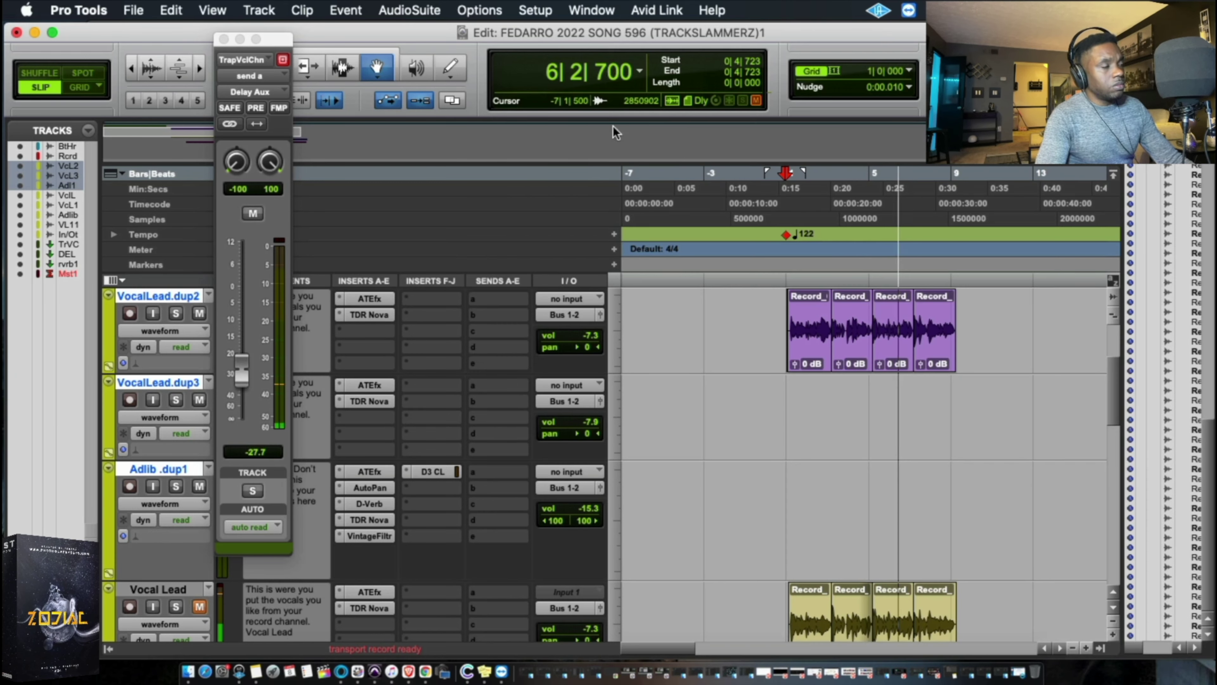
{"action": "key", "text": "super+bracketright"}
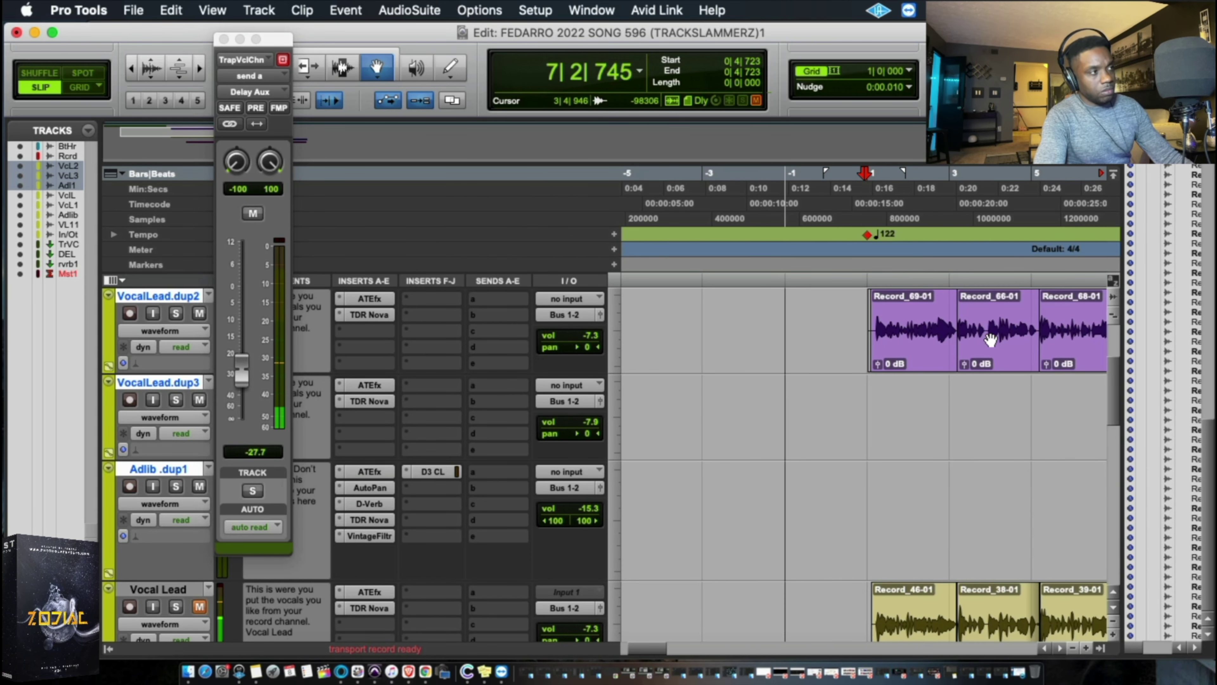
{"action": "key", "text": "super+bracketleft"}
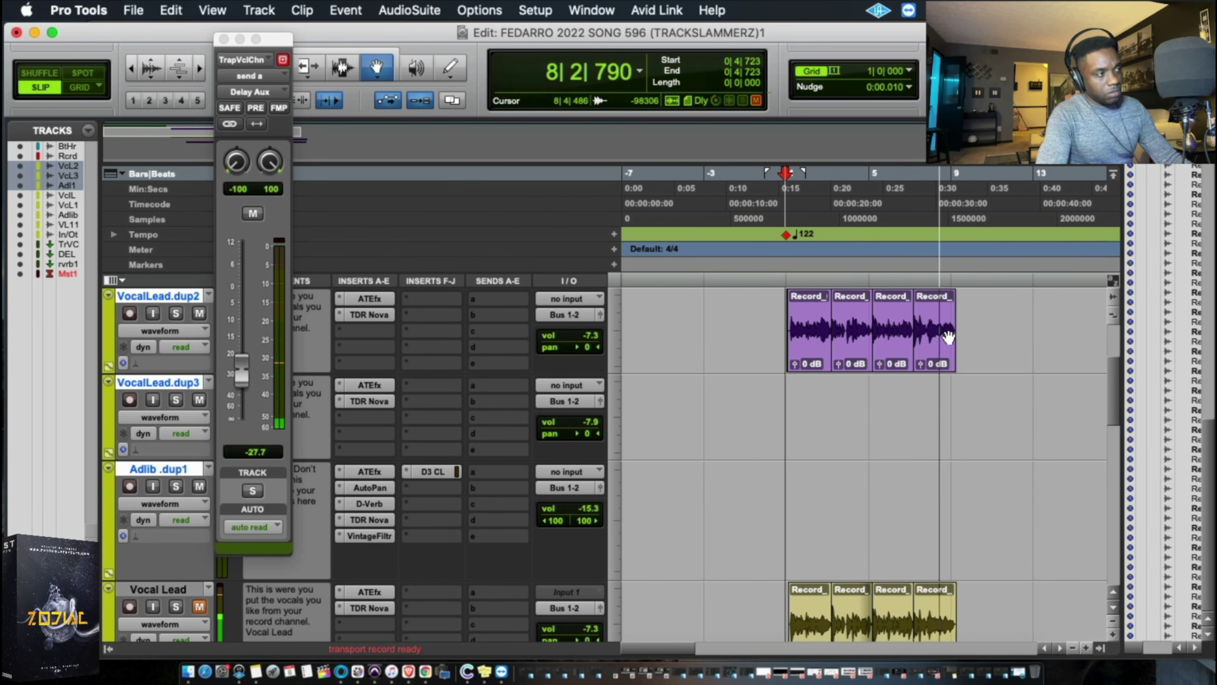
Copy the four clips on VocalLead.dup2 in Grid mode and paste them on VocalLead.dup3 at bar 9
{"action": "key", "text": "Escape"}
{"action": "key", "text": "grave"}
{"action": "key", "text": "grave"}
{"action": "key", "text": "space"}
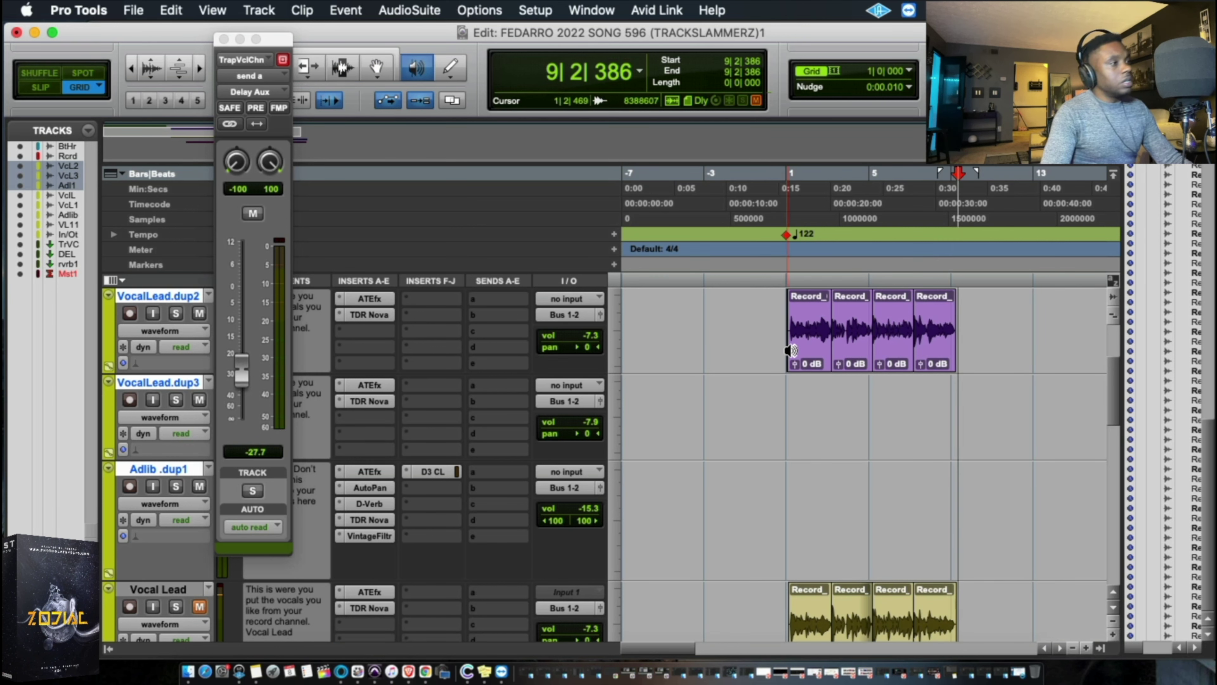
{"action": "left_click_drag", "start_coordinate": [789, 337], "coordinate": [965, 363]}
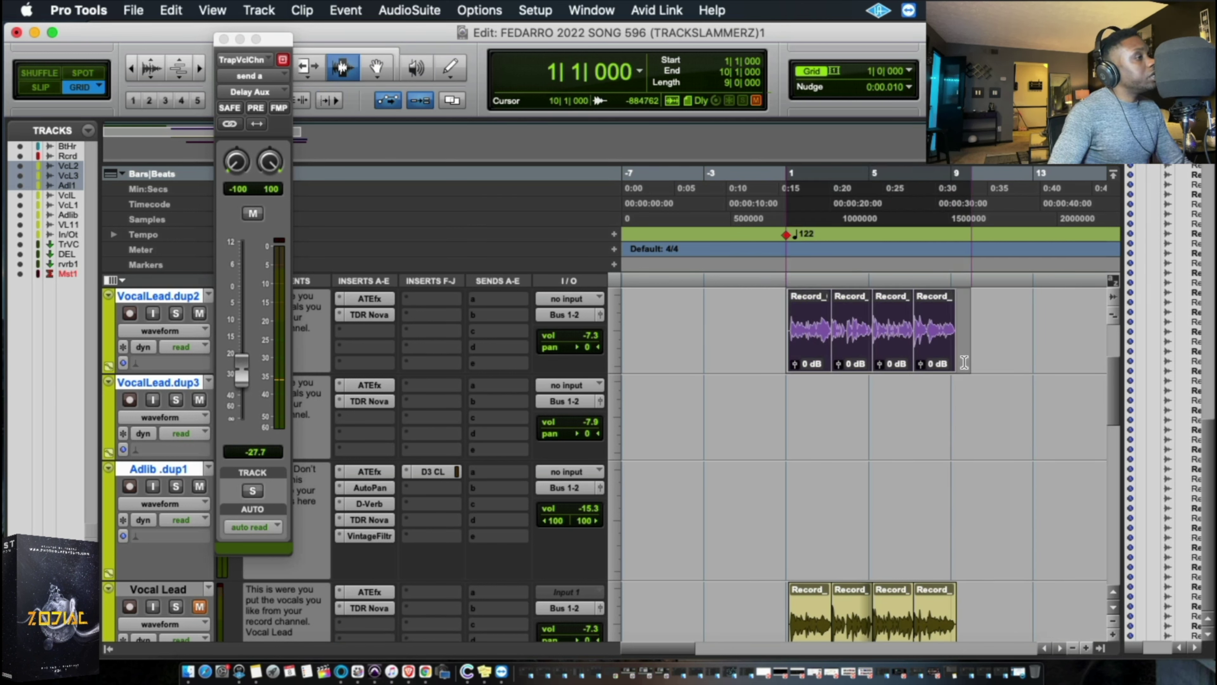
{"action": "left_click", "coordinate": [954, 399]}
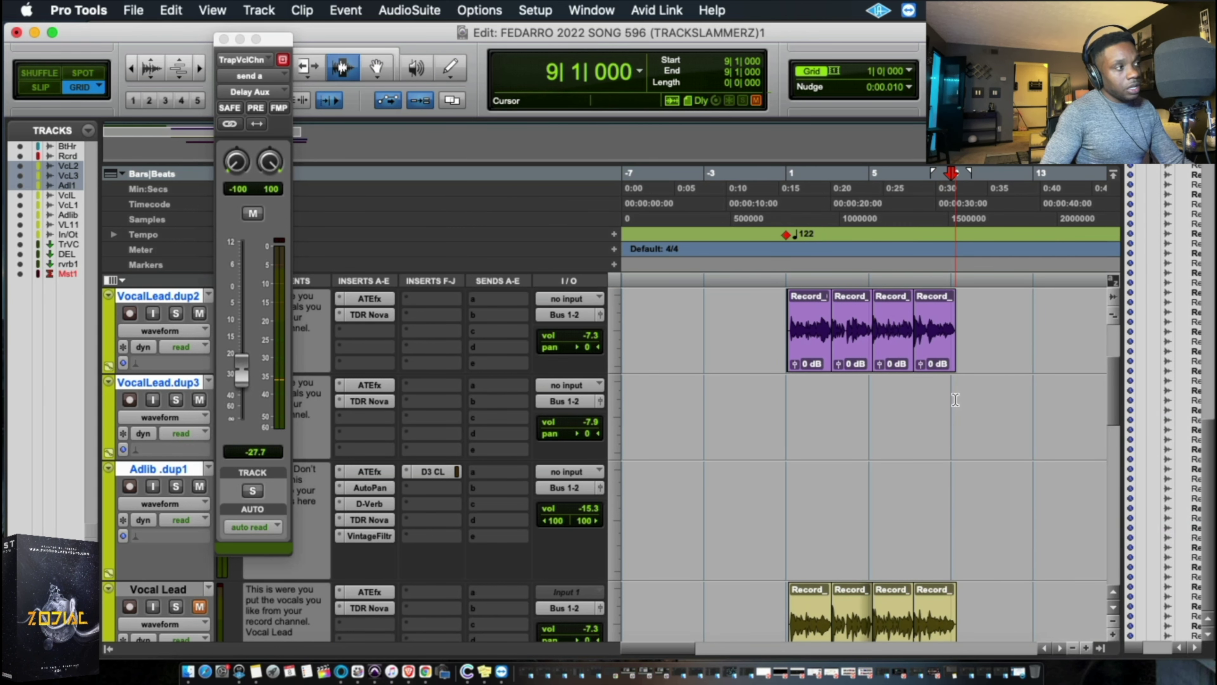
{"action": "key", "text": "super+v"}
Play the duplicated vocals from about bar 1 and record an ad-lib take over them on the Record track
{"action": "left_click", "coordinate": [813, 219]}
{"action": "key", "text": "space"}
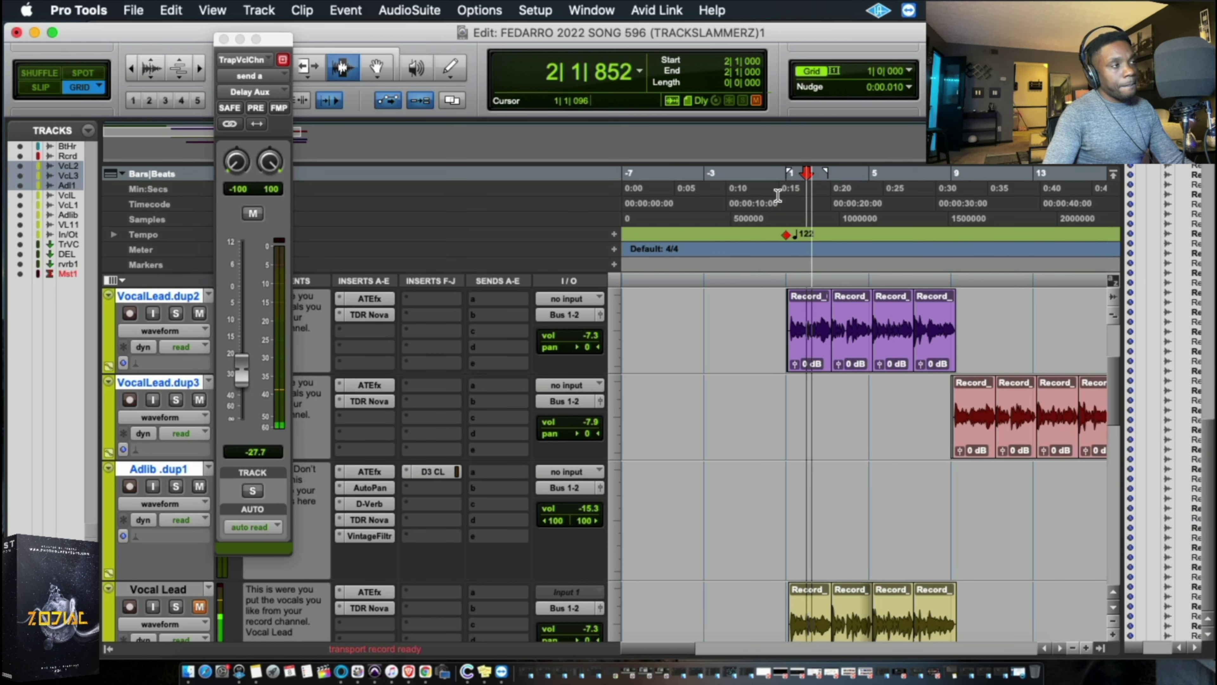
{"action": "left_click", "coordinate": [777, 201]}
{"action": "key", "text": "space"}
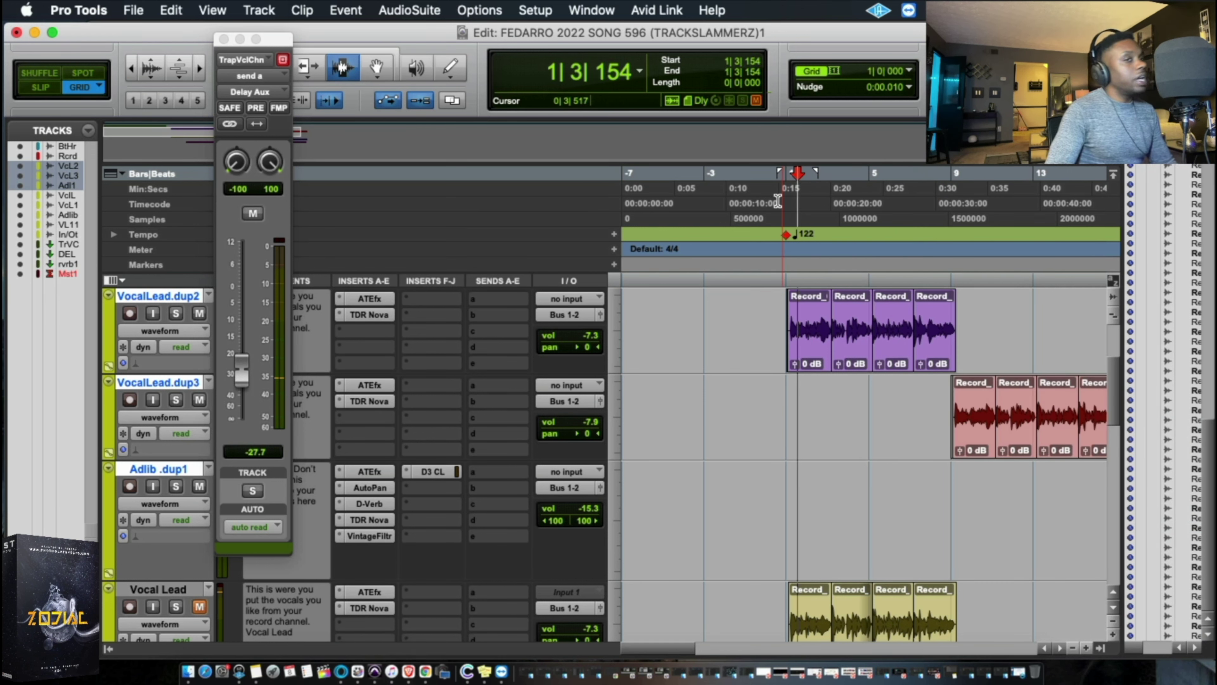
{"action": "left_click", "coordinate": [779, 202]}
{"action": "key", "text": "space"}
{"action": "key", "text": "t"}
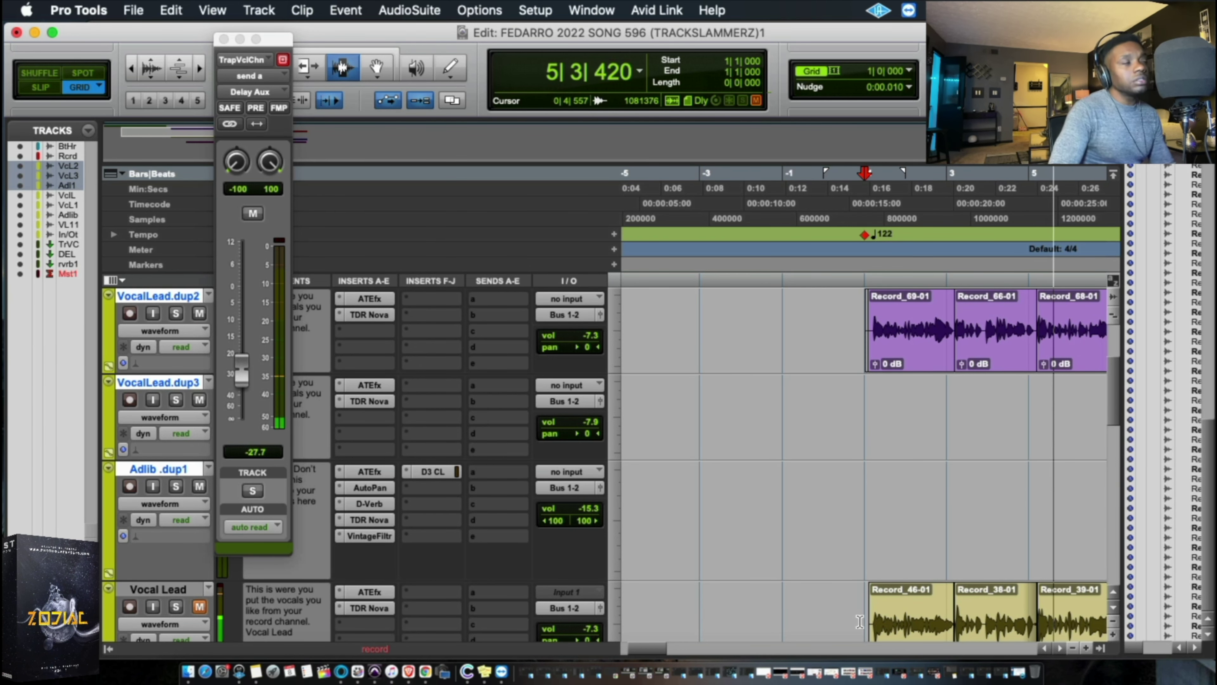
{"action": "key", "text": "space"}
{"action": "scroll", "coordinate": [1006, 384], "scroll_direction": "up", "scroll_amount": 2}
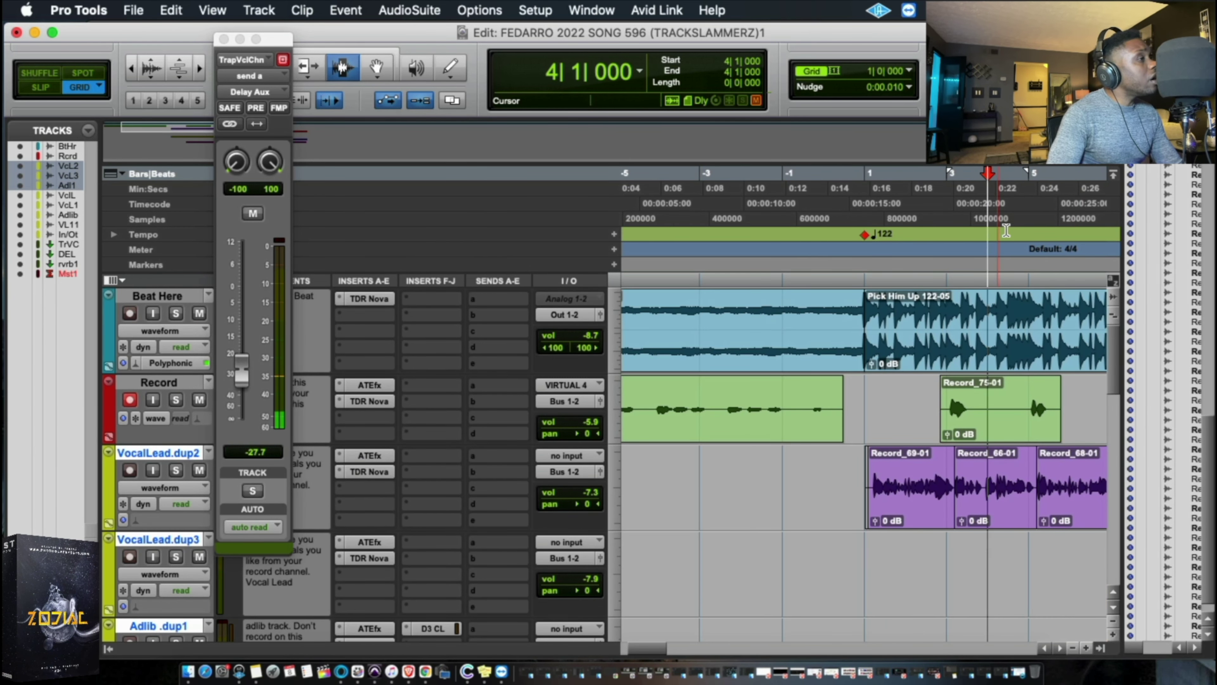
{"action": "key", "text": "space"}
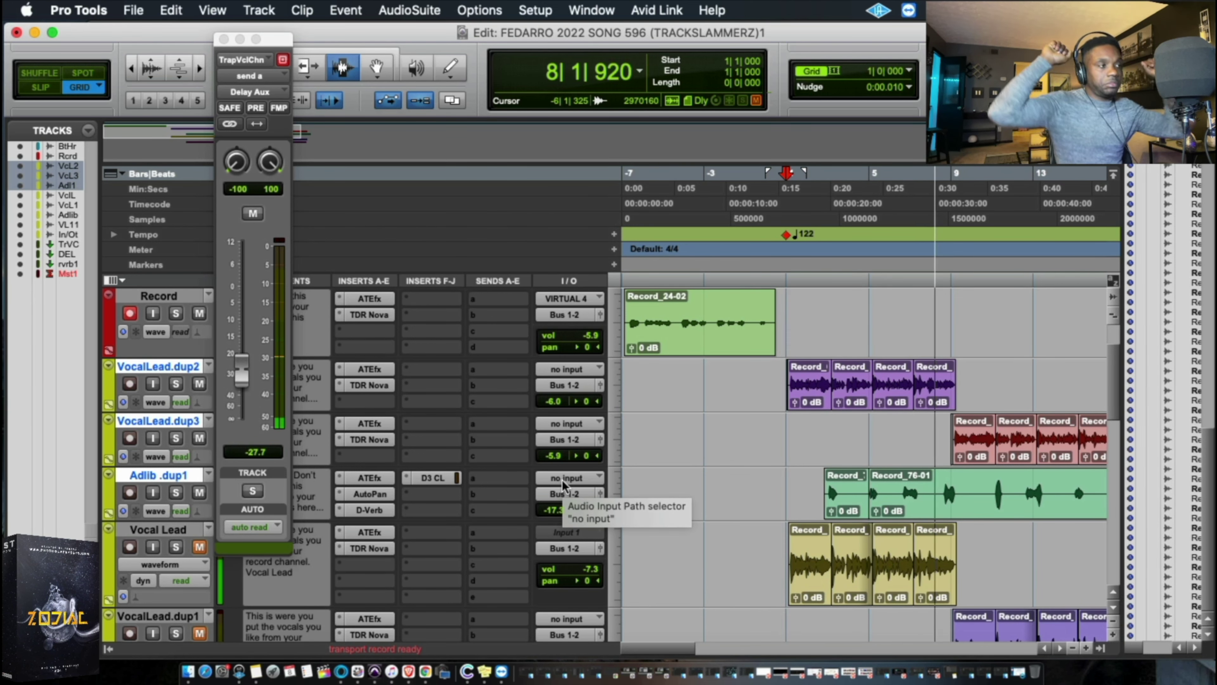
Mute VocalLead.dup2, VocalLead.dup3 and Adlib .dup1, unmute the other lead and ad-lib tracks, and play them from bar 1
{"action": "key", "text": "space"}
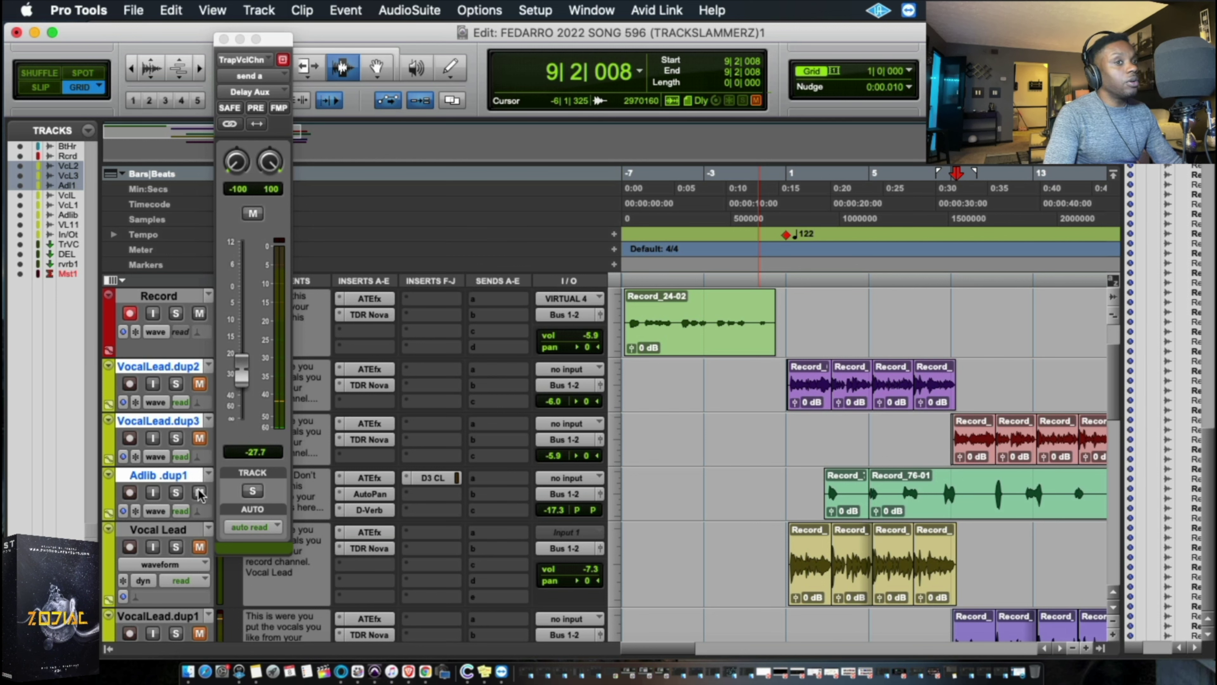
{"action": "left_click", "coordinate": [201, 633]}
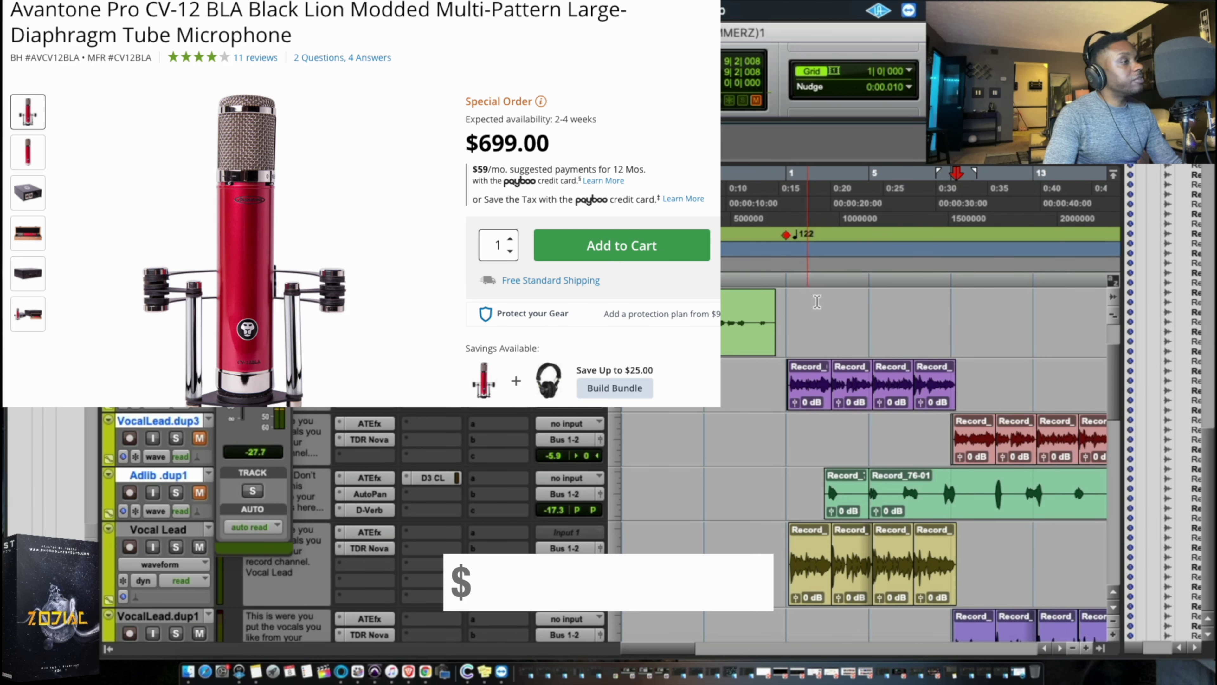
{"action": "left_click", "coordinate": [785, 205]}
{"action": "scroll", "coordinate": [737, 384], "scroll_direction": "down", "scroll_amount": 2}
{"action": "key", "text": "space"}
{"action": "left_click", "coordinate": [200, 594]}
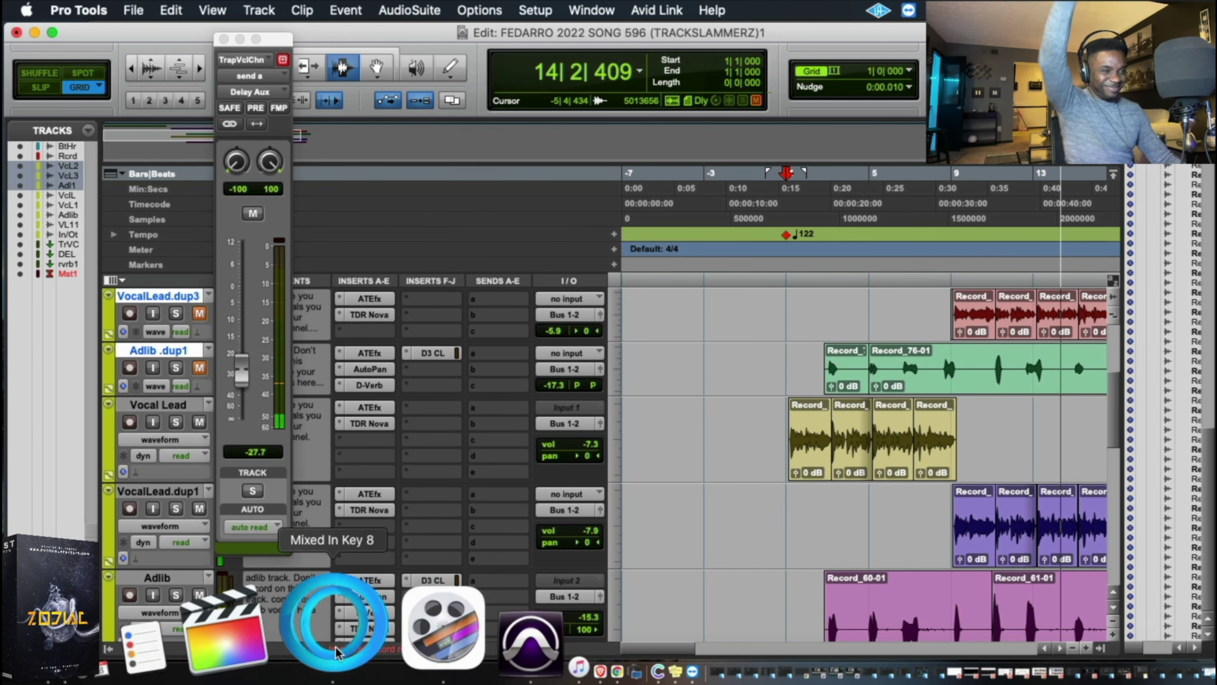
Stop playback and place the playback position at bar 0
{"action": "key", "text": "space"}
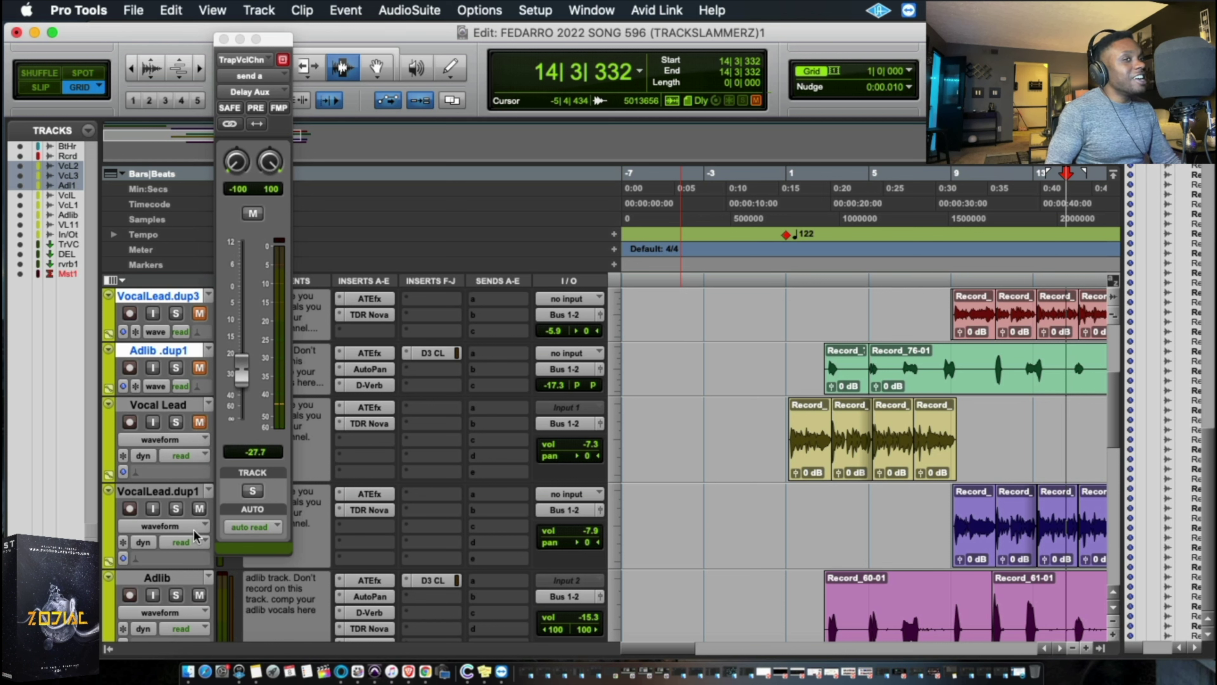
{"action": "scroll", "coordinate": [214, 582], "scroll_direction": "up", "scroll_amount": 3}
{"action": "left_click", "coordinate": [770, 199]}
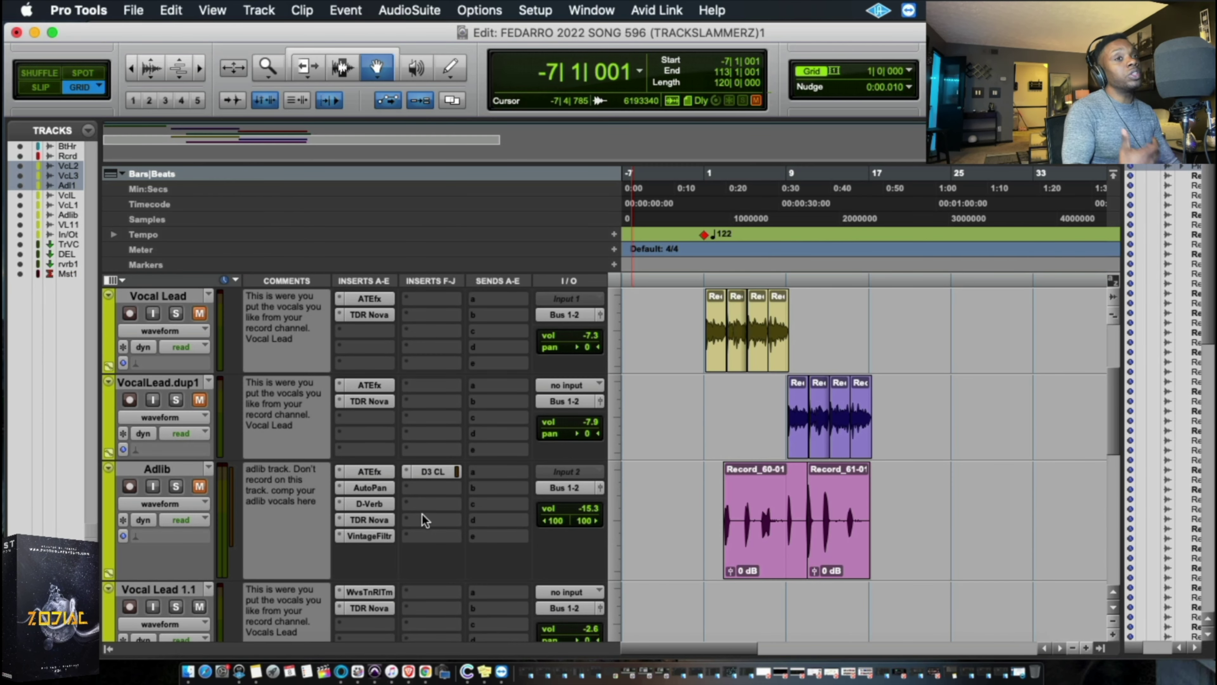
{"action": "scroll", "coordinate": [422, 514], "scroll_direction": "up", "scroll_amount": 2}
{"action": "scroll", "coordinate": [797, 623], "scroll_direction": "up", "scroll_amount": 3}
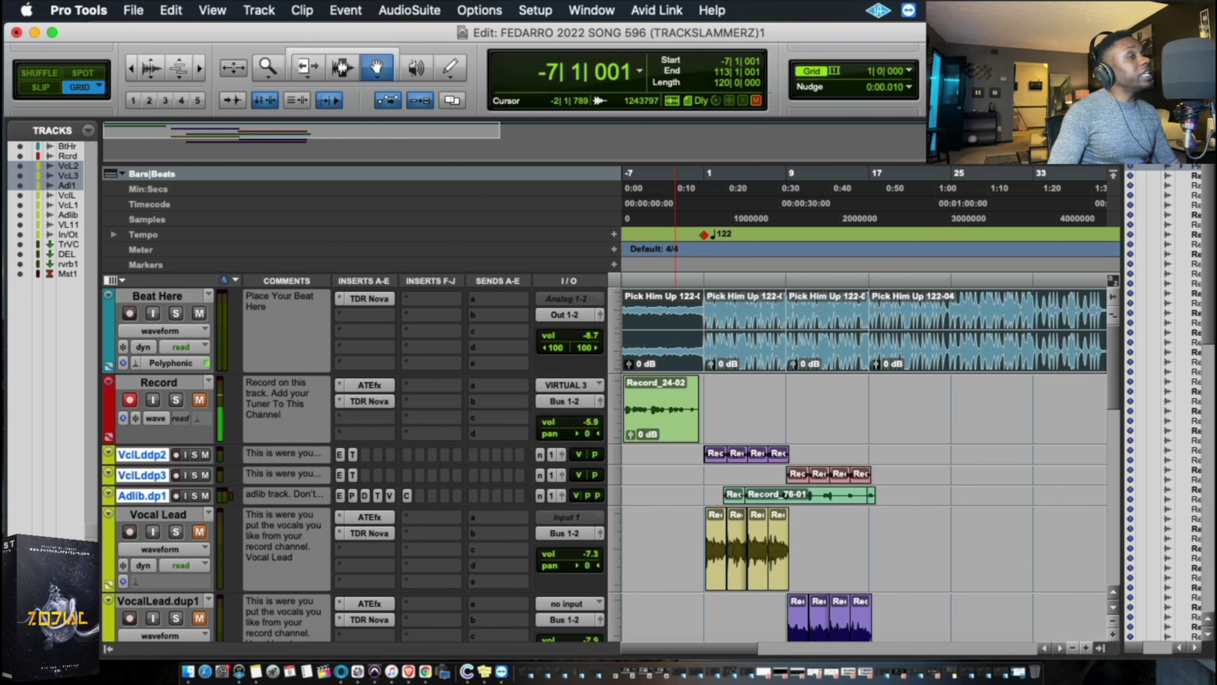
Switch to the Console app, review the Analog 1 channel's input and inserts, and return to Pro Tools
{"action": "key", "text": "super+Tab"}
{"action": "left_click_drag", "start_coordinate": [558, 32], "coordinate": [314, 13]}
{"action": "left_click", "coordinate": [247, 229]}
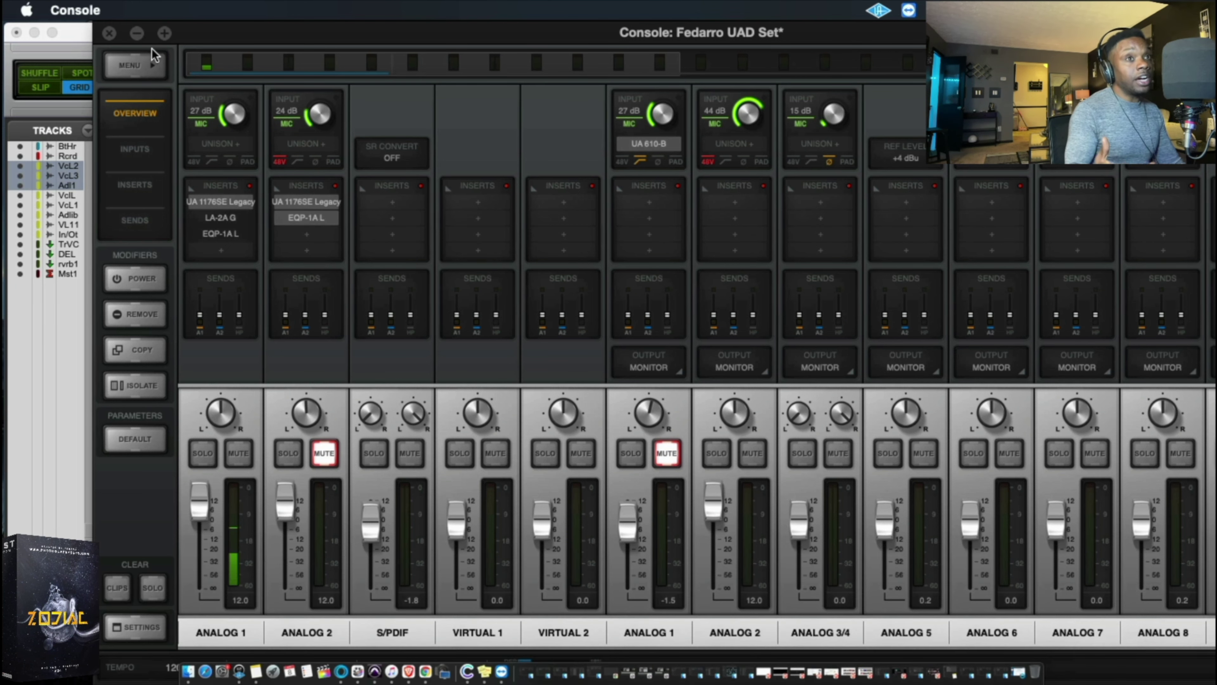
{"action": "key", "text": "super+Tab"}
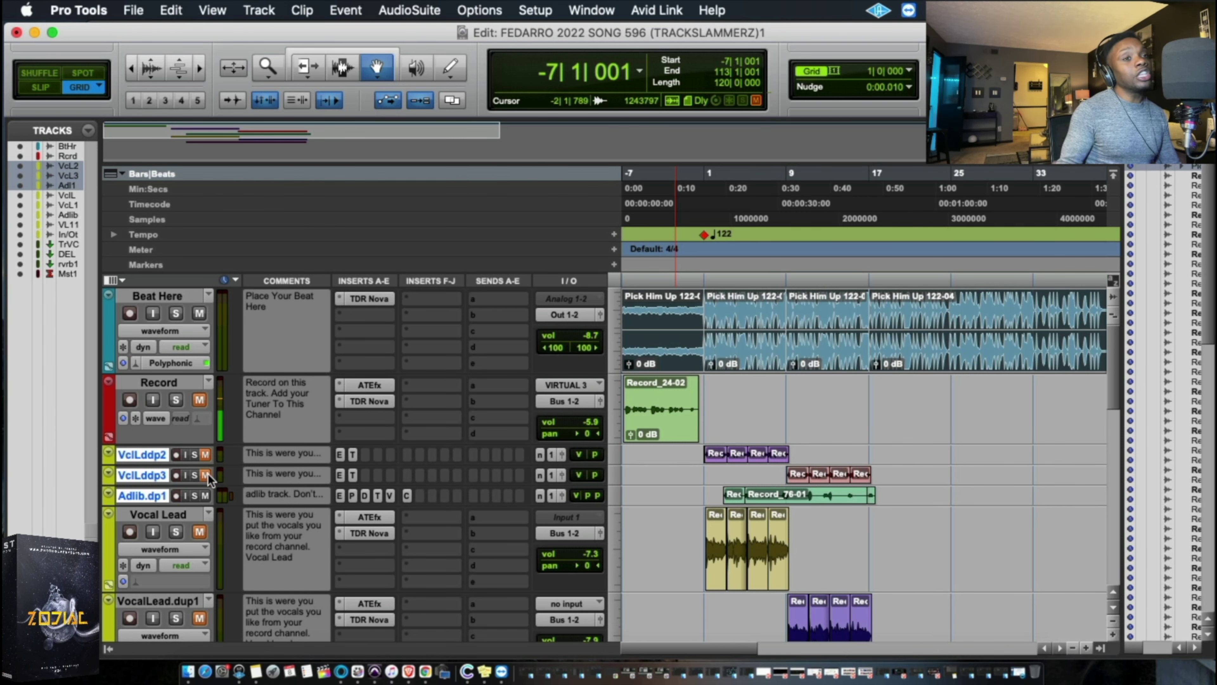
Mute Adlib.dup1, unmute the Record track, and record a new vocal take from bar 1 to about bar 7
{"action": "left_click", "coordinate": [205, 495]}
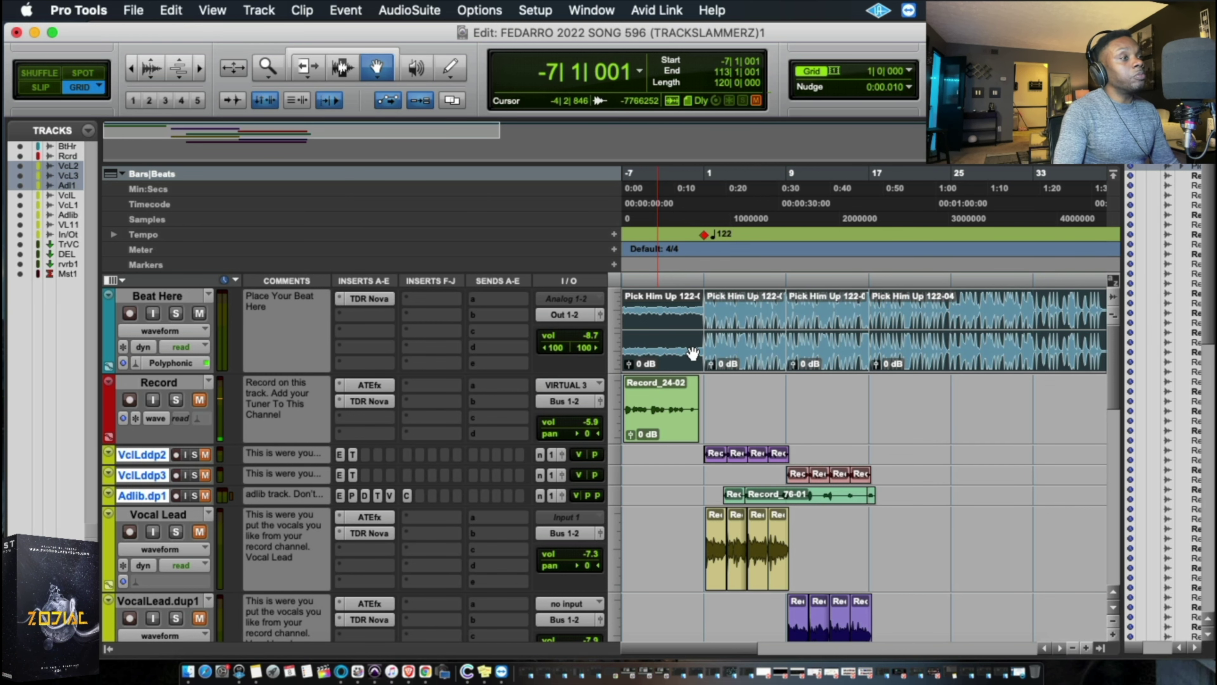
{"action": "left_click", "coordinate": [696, 221]}
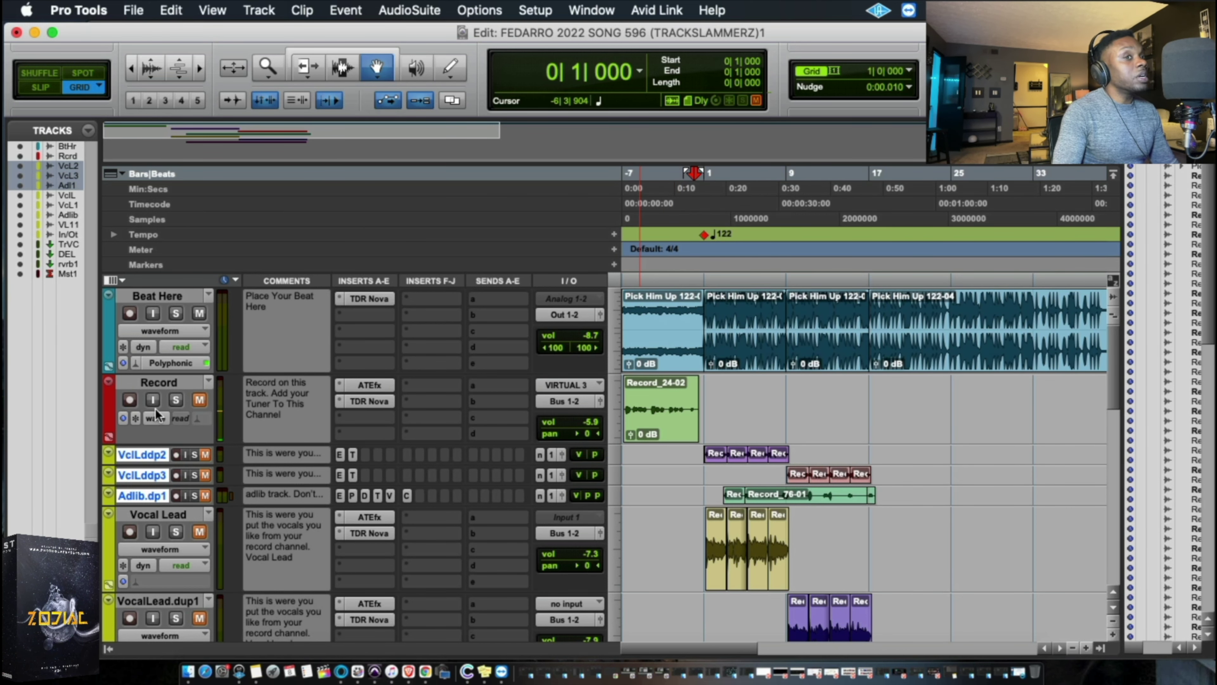
{"action": "key", "text": "super+bracketright"}
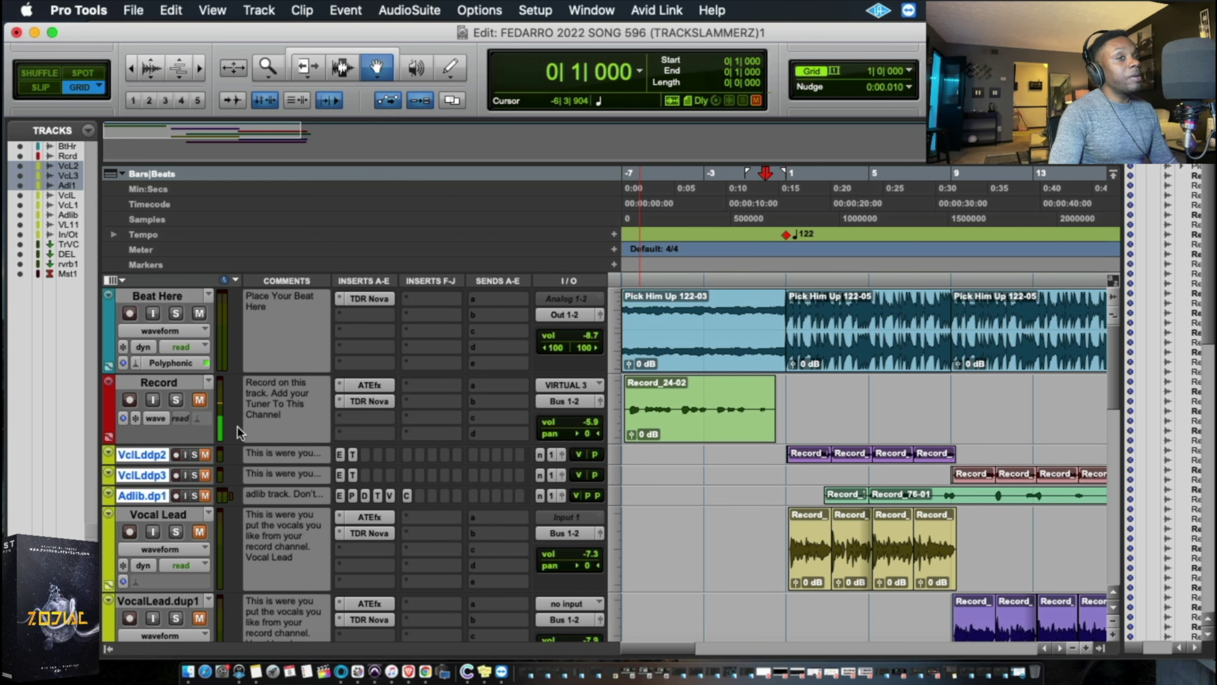
{"action": "left_click", "coordinate": [200, 400]}
{"action": "key", "text": "space"}
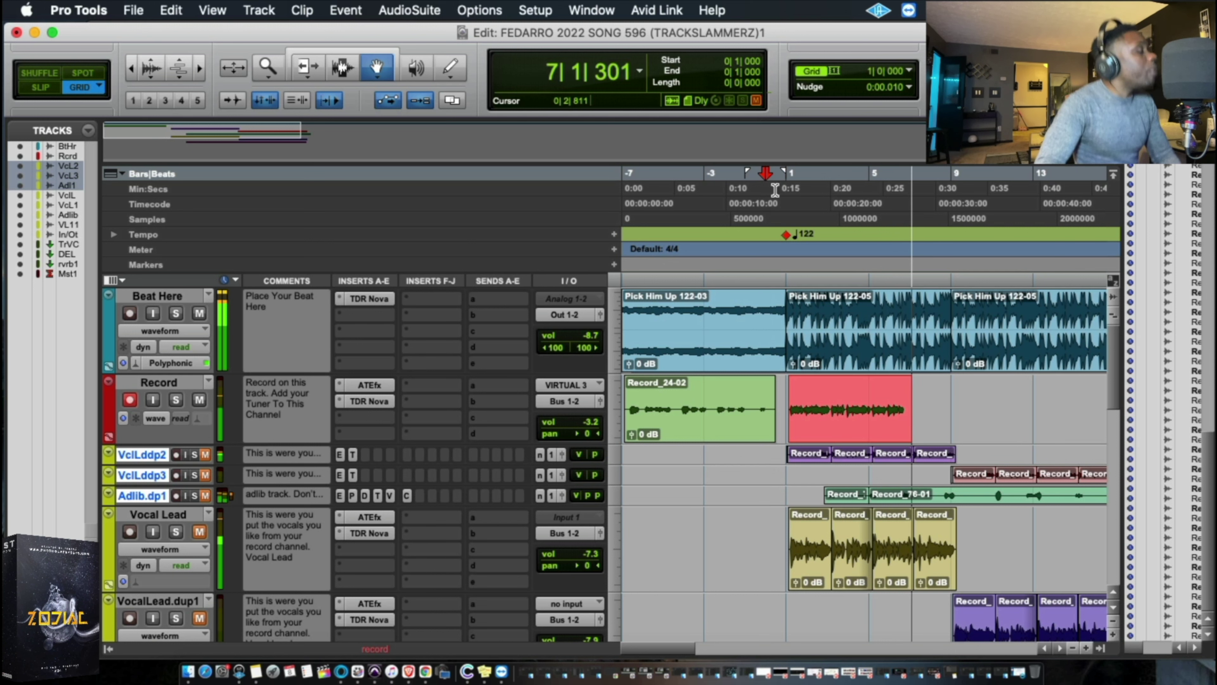
{"action": "key", "text": "space"}
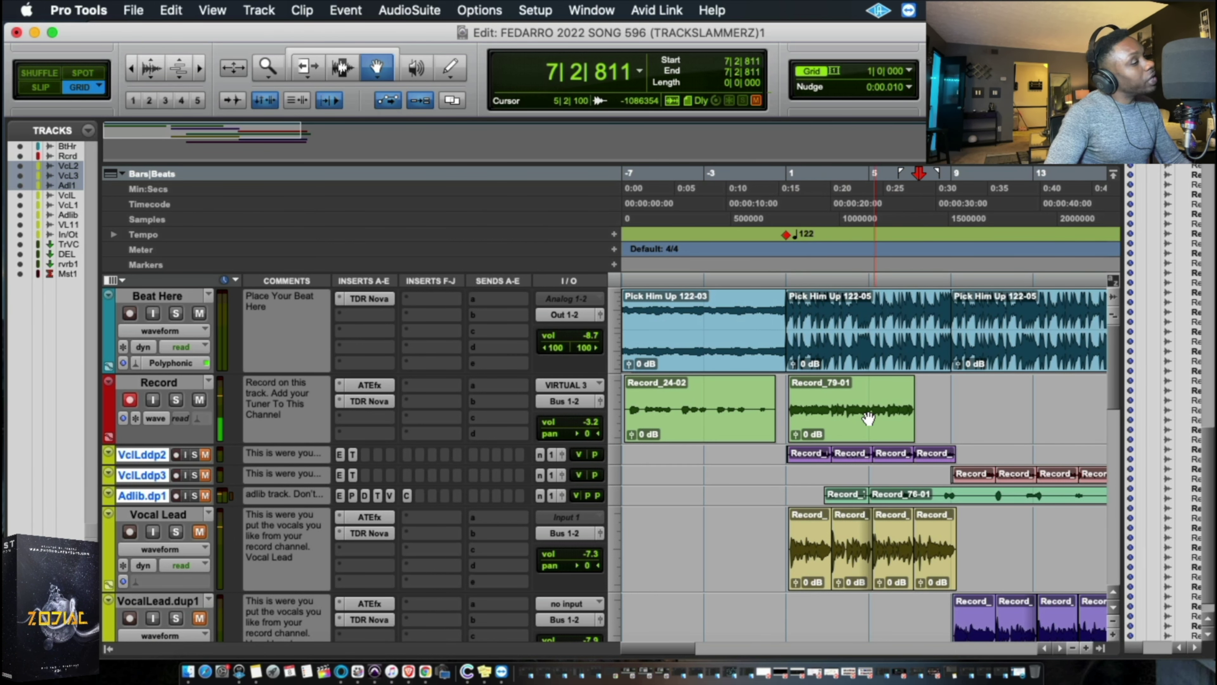
Move the Vocal Lead, VocalLead.dup1 and Adlib tracks together to directly below the Record track
{"action": "scroll", "coordinate": [767, 376], "scroll_direction": "down", "scroll_amount": 3}
{"action": "scroll", "coordinate": [372, 490], "scroll_direction": "down", "scroll_amount": 1}
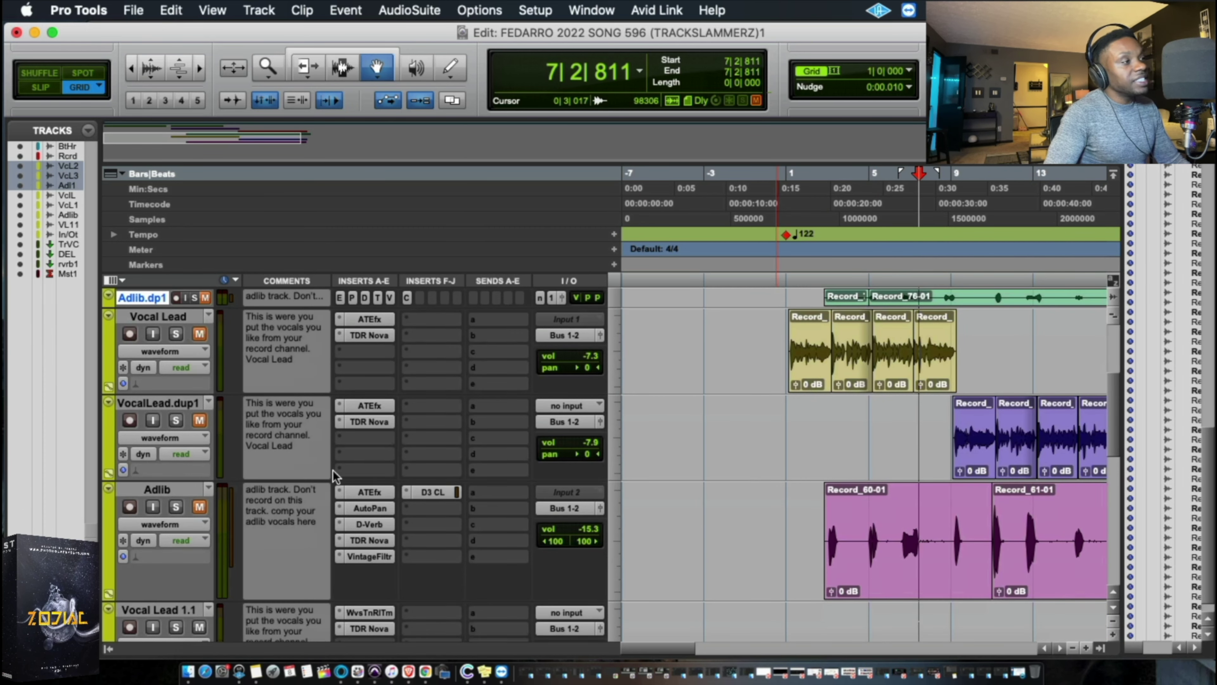
{"action": "left_click", "coordinate": [174, 317]}
{"action": "left_click", "coordinate": [165, 484], "text": "shift"}
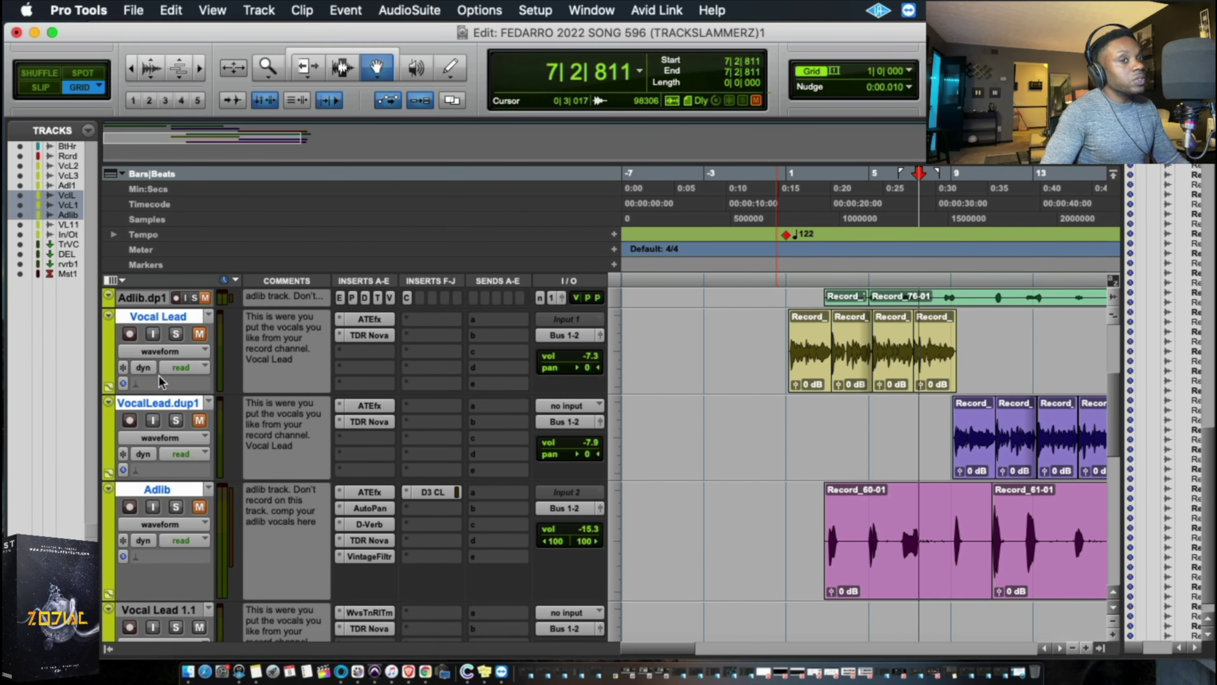
{"action": "left_click_drag", "start_coordinate": [164, 320], "coordinate": [245, 425]}
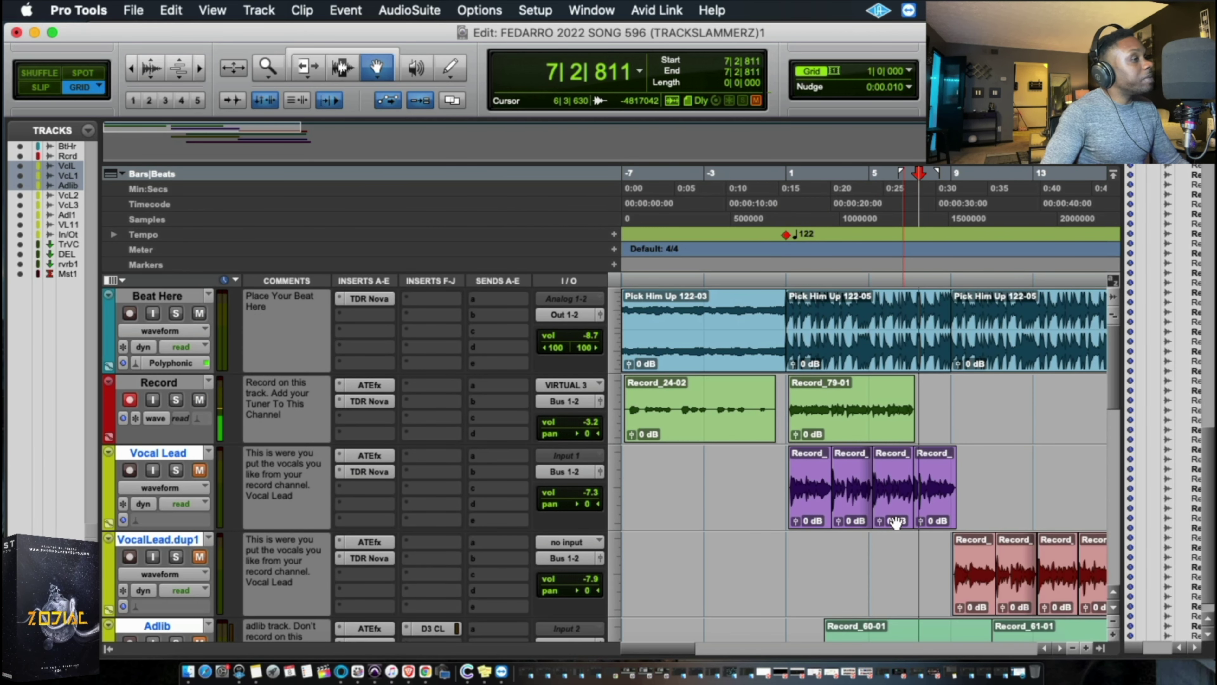
Play the new take from bar 2 and set the Record track's volume to -4.5 dB
{"action": "left_click", "coordinate": [801, 216]}
{"action": "key", "text": "space"}
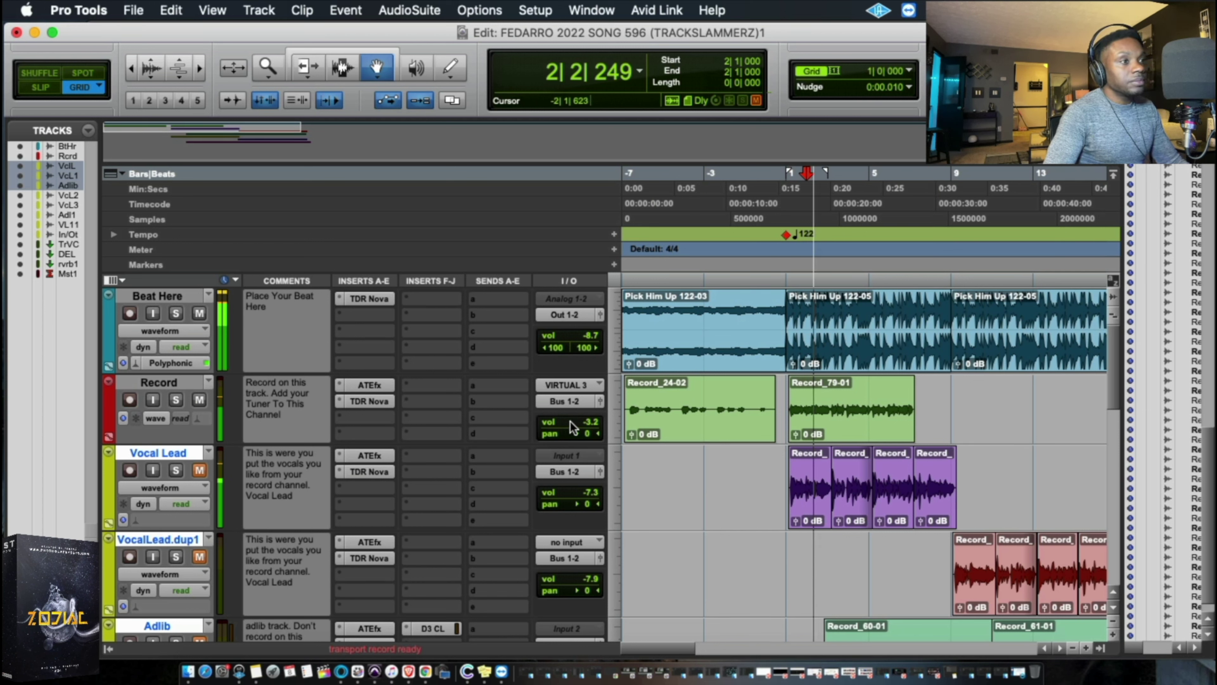
{"action": "left_click_drag", "start_coordinate": [571, 424], "coordinate": [566, 437]}
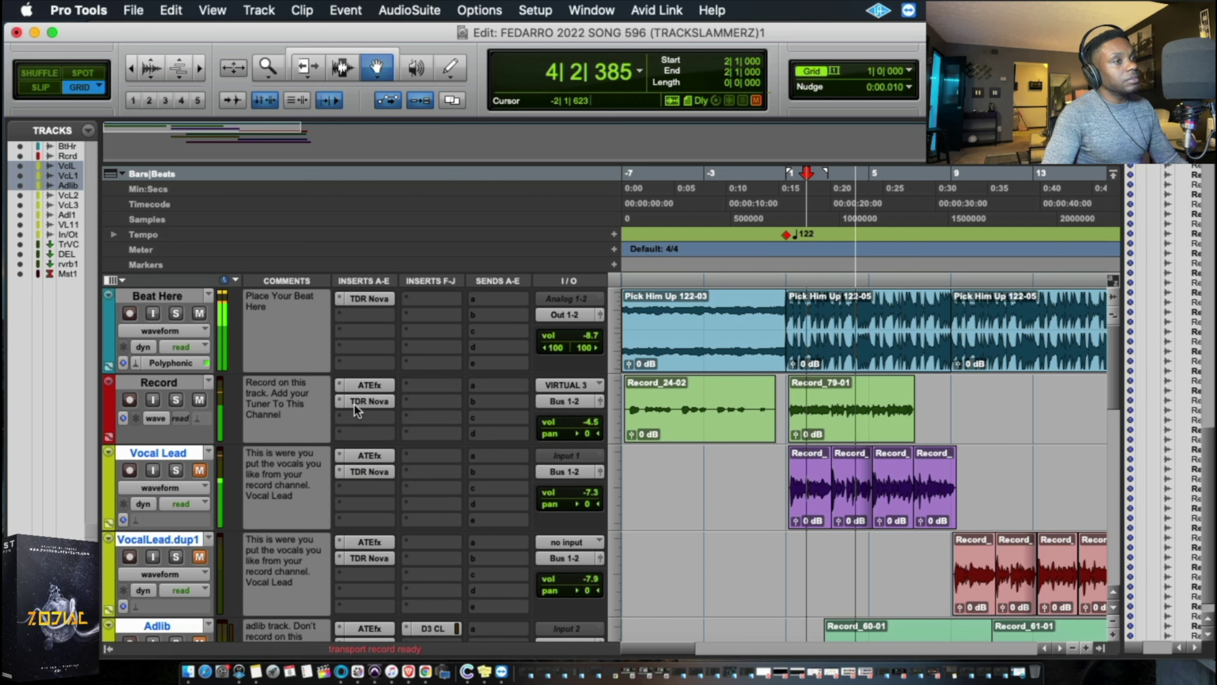
{"action": "key", "text": "space"}
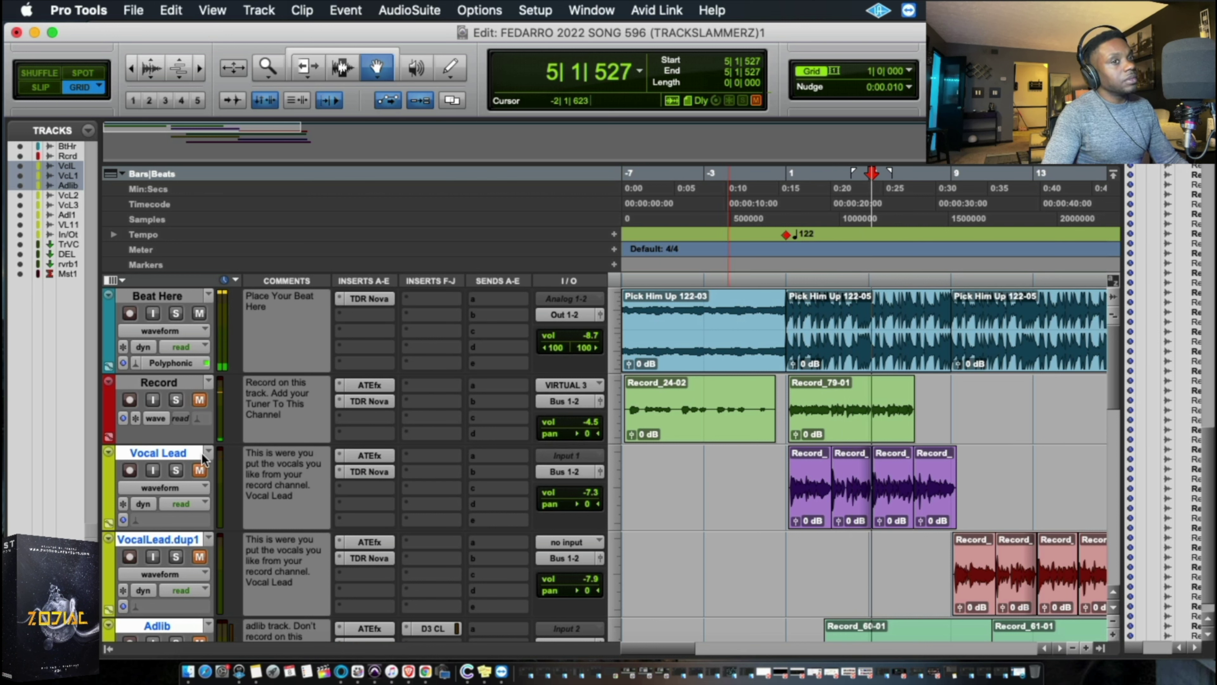
Unmute Vocal Lead, mute the Record track, and play from bar 1 to hear the earlier lead vocal
{"action": "left_click", "coordinate": [200, 470]}
{"action": "key", "text": "super+Tab"}
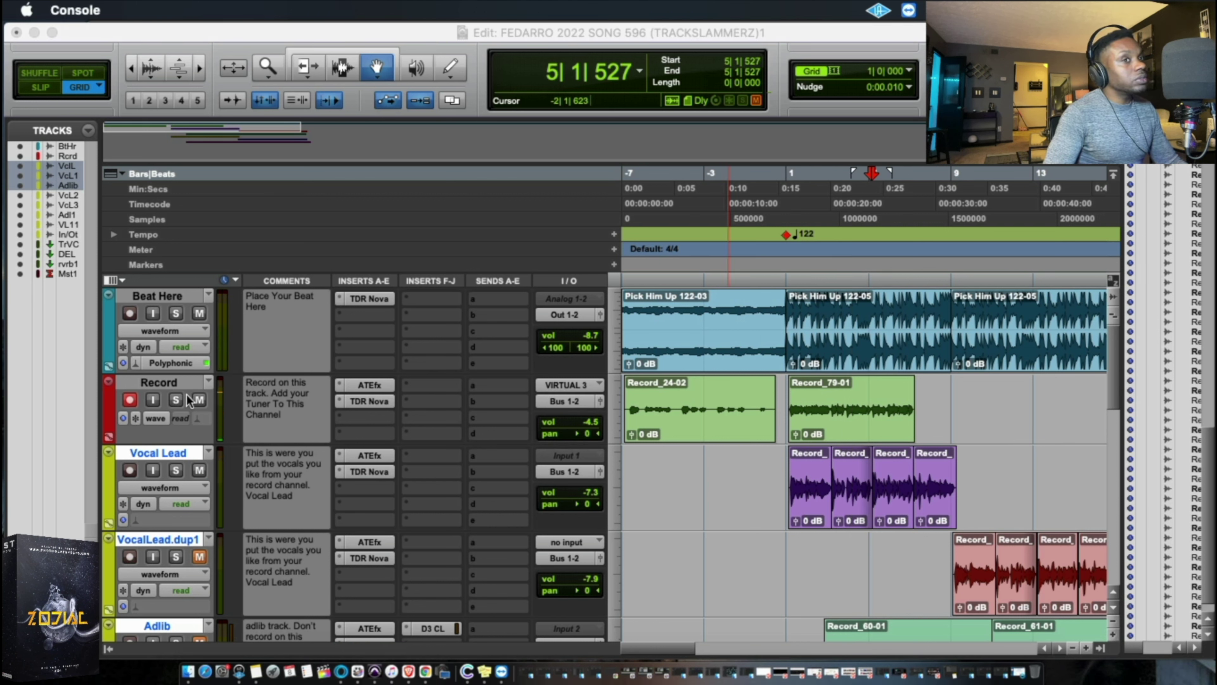
{"action": "left_click", "coordinate": [198, 400]}
{"action": "key", "text": "space"}
{"action": "left_click", "coordinate": [784, 212]}
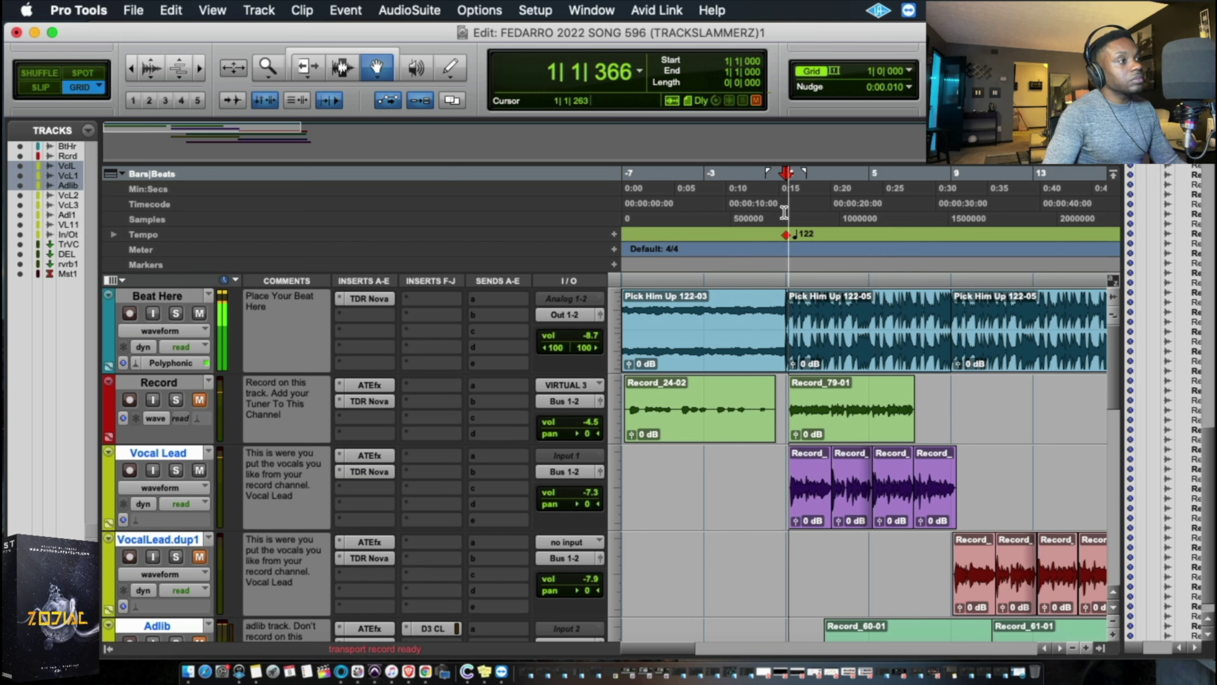
Mute Vocal Lead, unmute the Record track, and play the new take from bar 3 for comparison
{"action": "key", "text": "space"}
{"action": "left_click", "coordinate": [198, 470]}
{"action": "left_click", "coordinate": [199, 400]}
{"action": "key", "text": "space"}
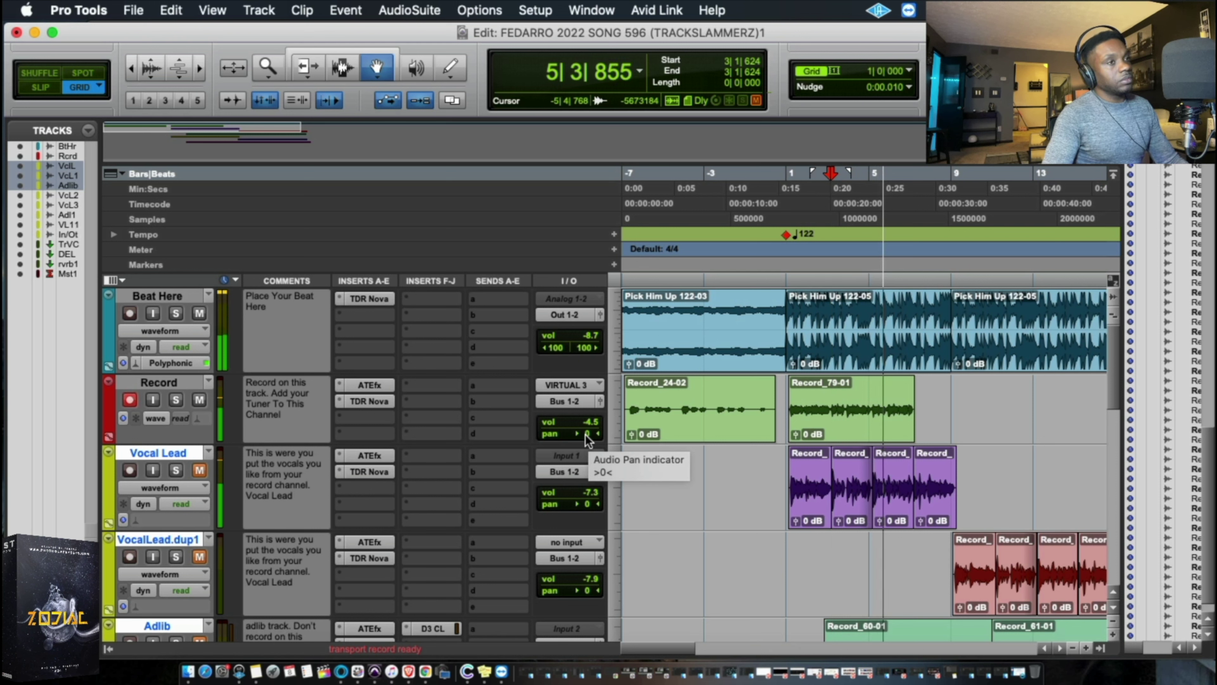
{"action": "key", "text": "space"}
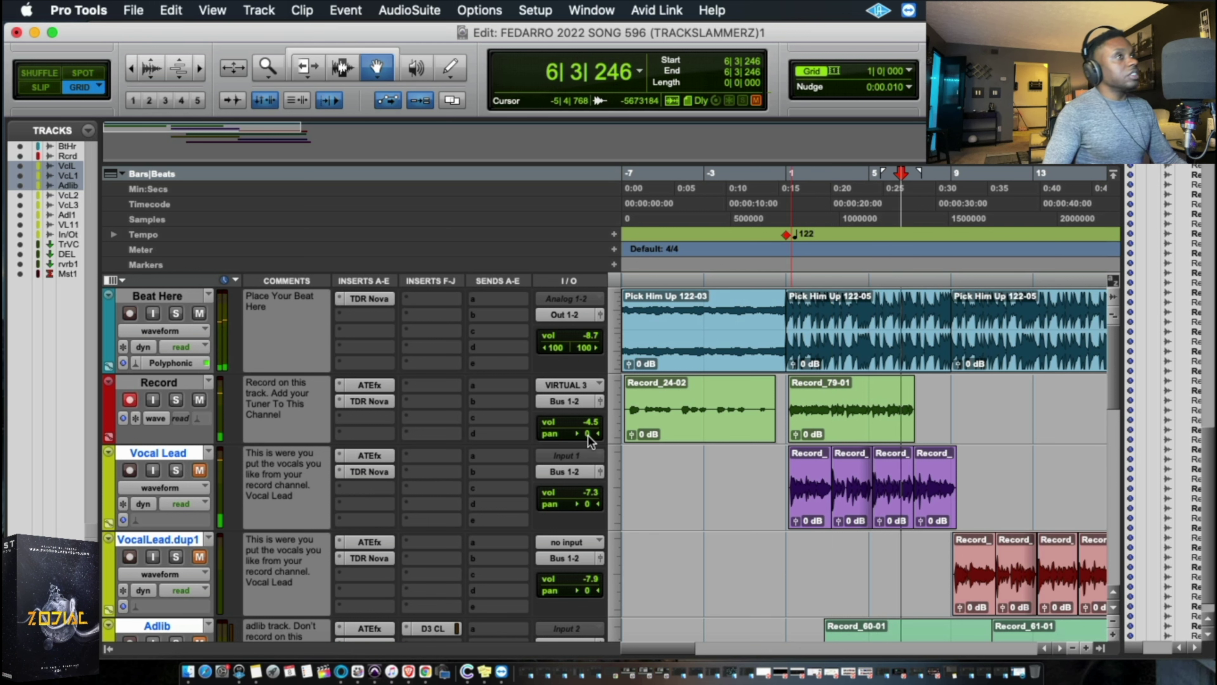